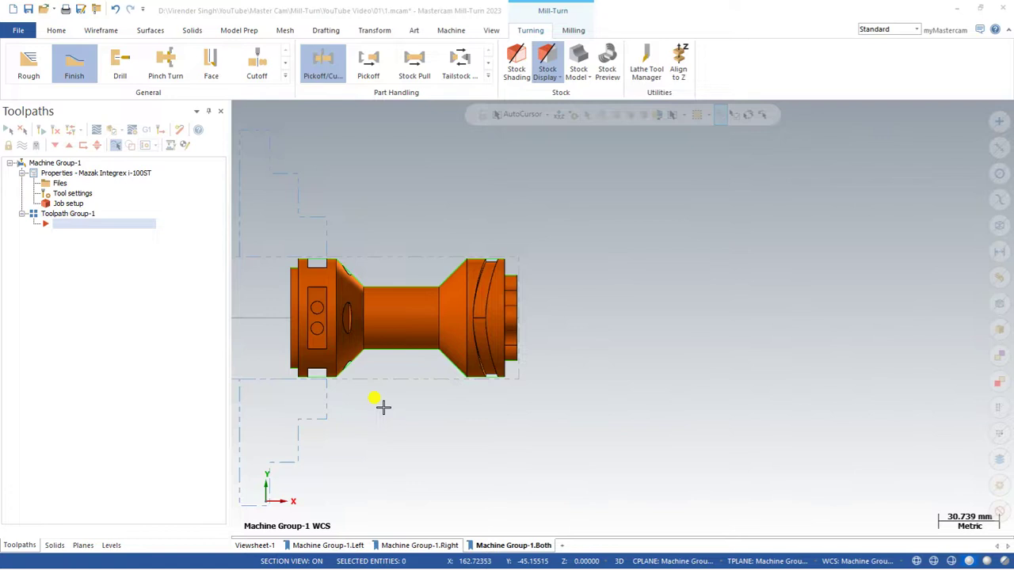
# Review the work holding and spindle settings in the machine group's job setup
pyautogui.rightClick(571, 220)
pyautogui.click(590, 294)
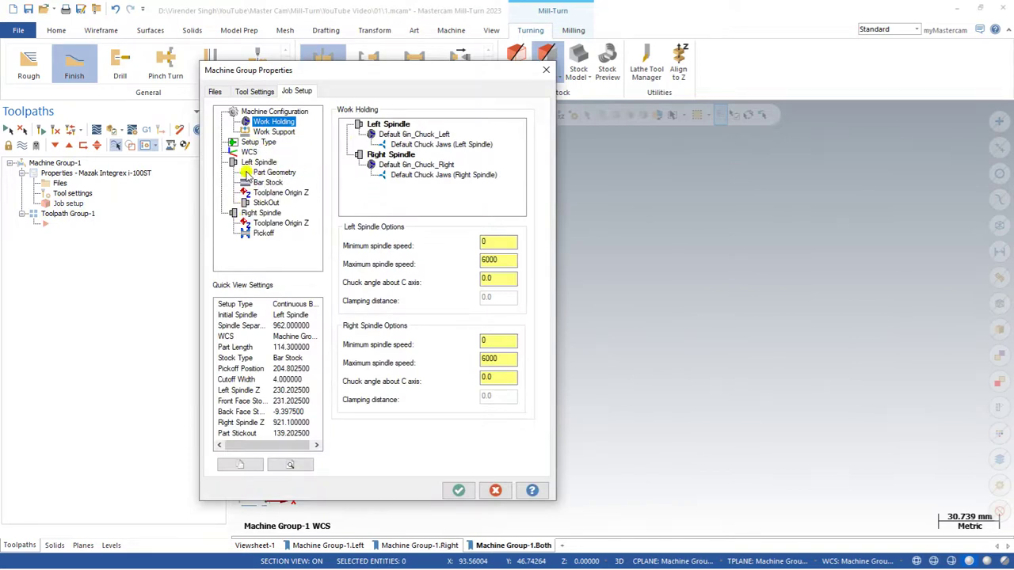
pyautogui.click(546, 70)
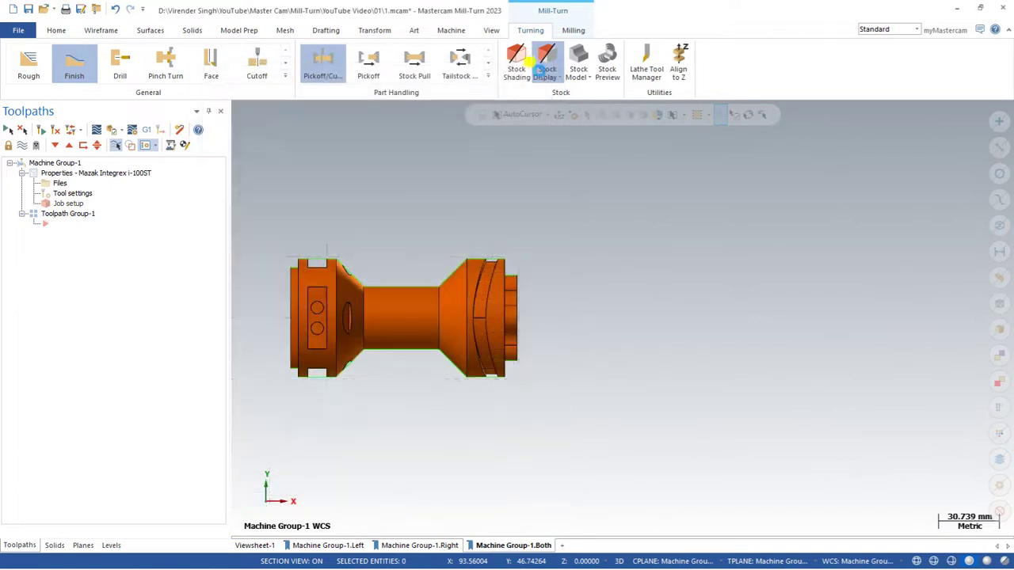
pyautogui.scroll(1, 380, 309)
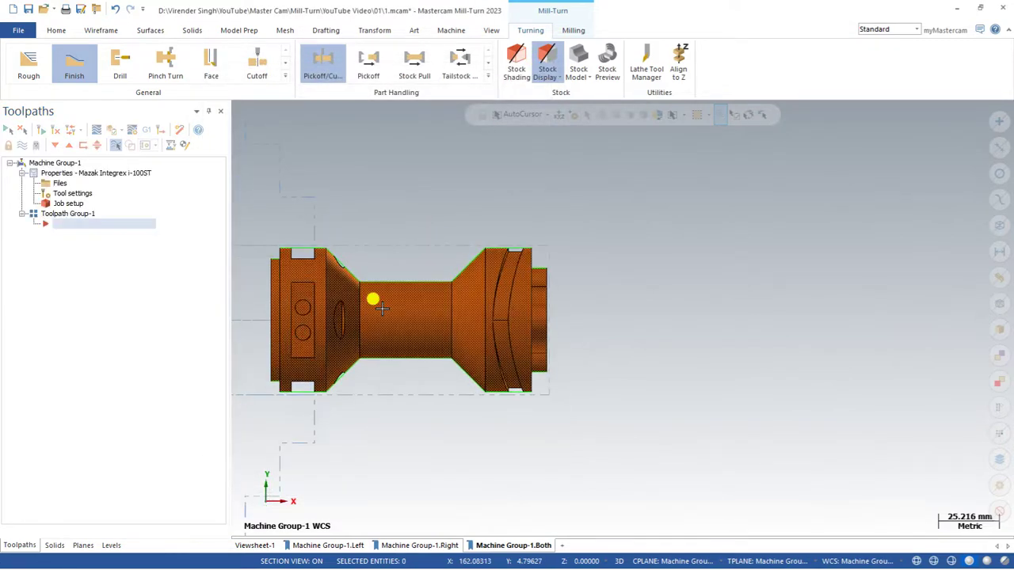
pyautogui.scroll(-1, 523, 295)
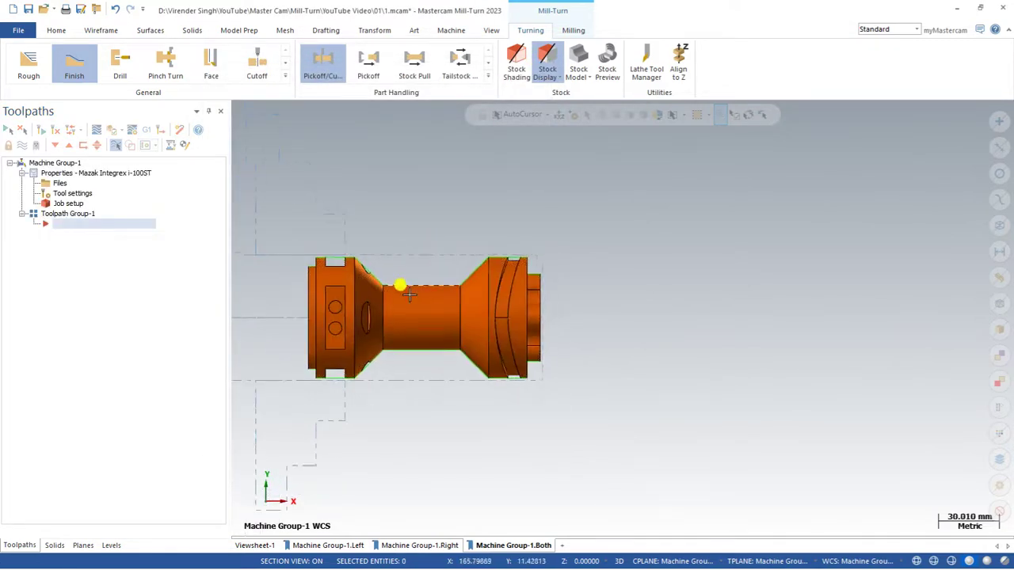
pyautogui.scroll(-1, 410, 294)
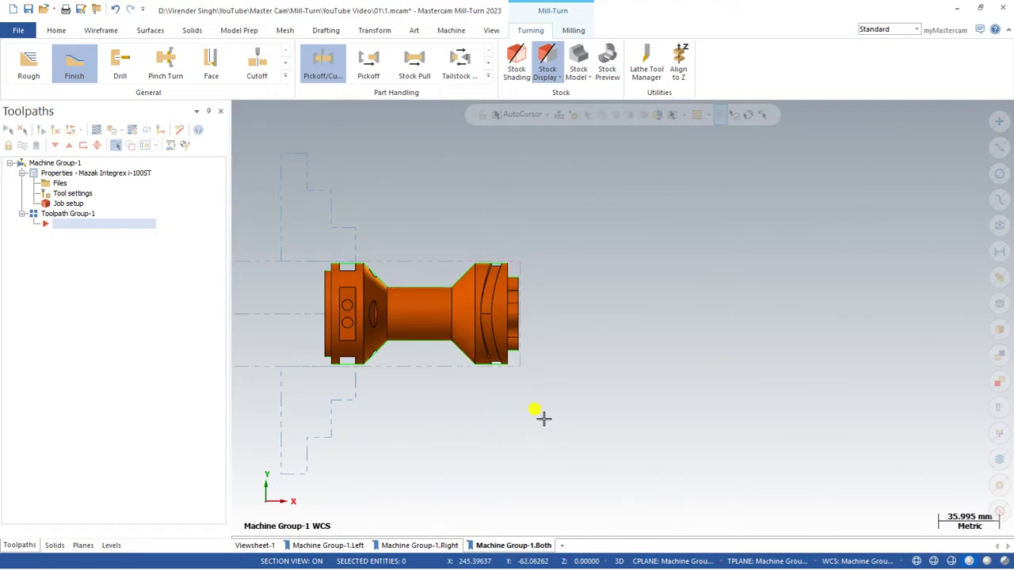
pyautogui.scroll(-1, 446, 391)
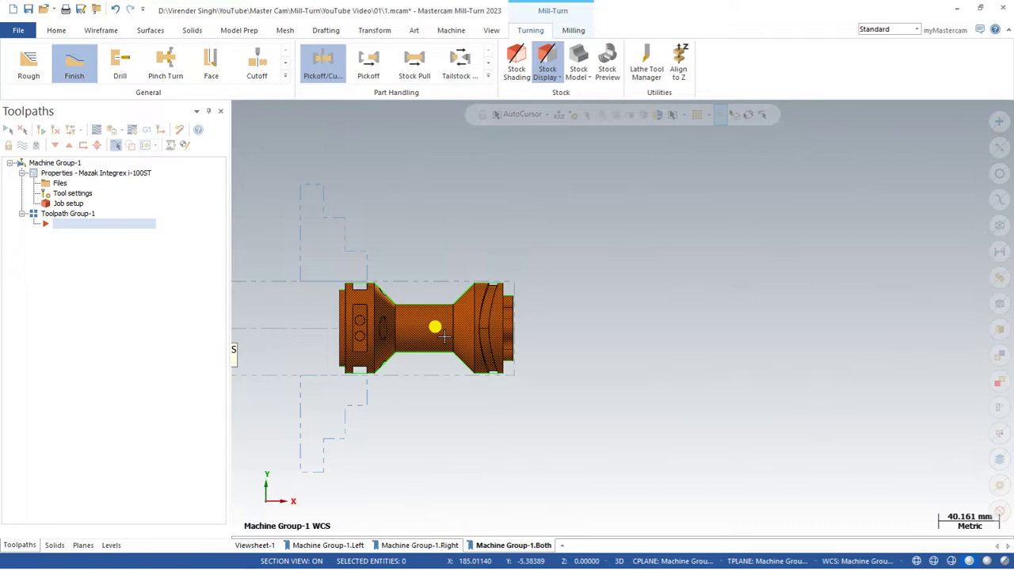
pyautogui.scroll(3, 444, 337)
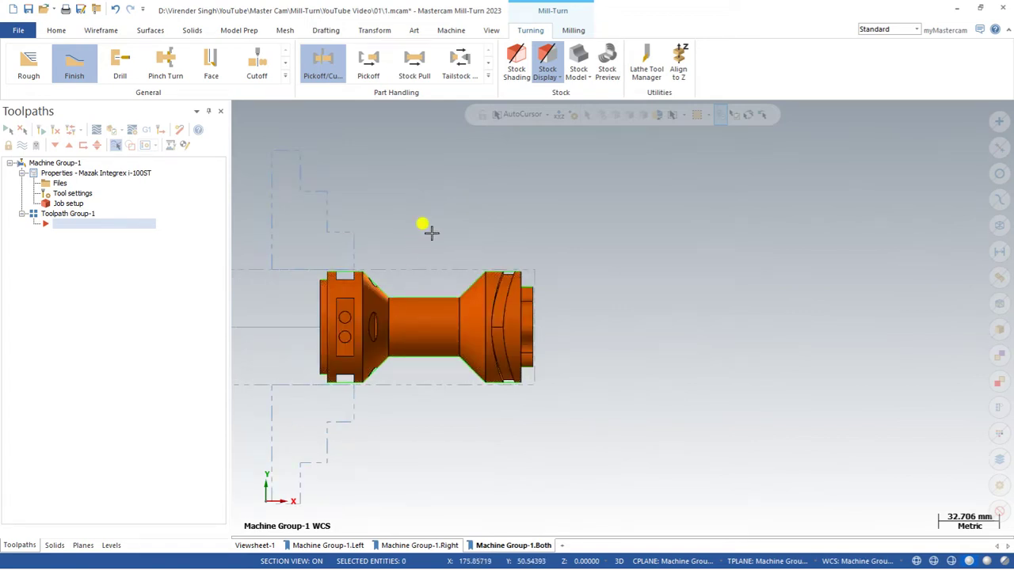
pyautogui.scroll(-3, 431, 231)
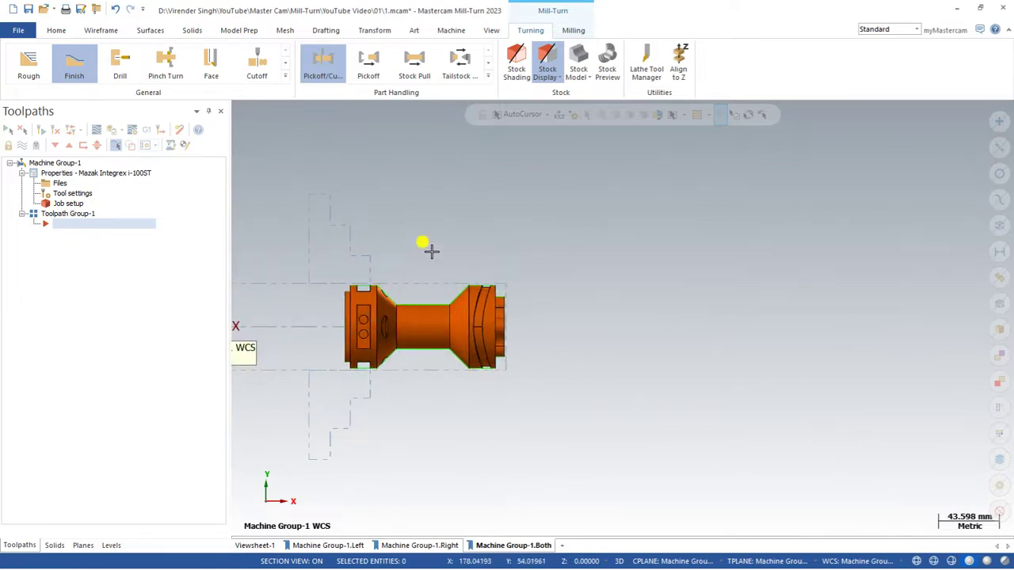
pyautogui.scroll(-1, 428, 250)
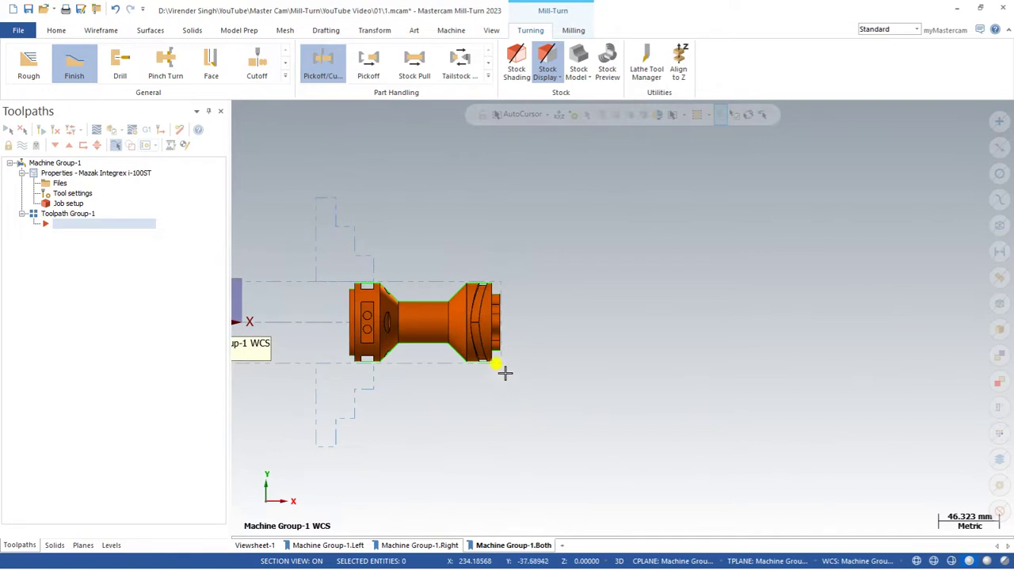
pyautogui.scroll(2, 506, 387)
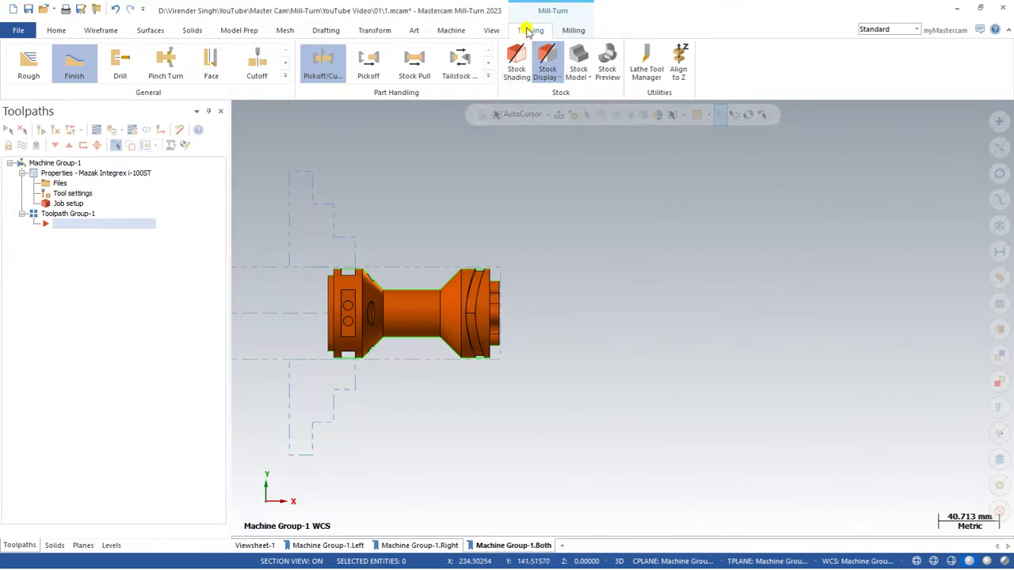
pyautogui.click(572, 30)
pyautogui.click(529, 30)
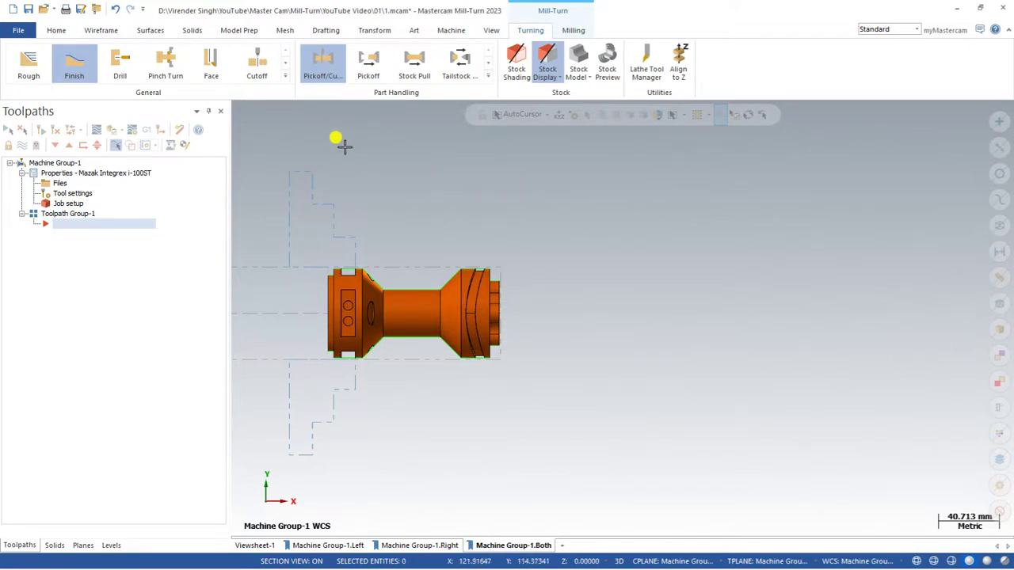
# Create a lathe Face toolpath with the OD ROUGH LEFT - 80 DEG tool, using tool number 1 and offset number 2
pyautogui.click(285, 83)
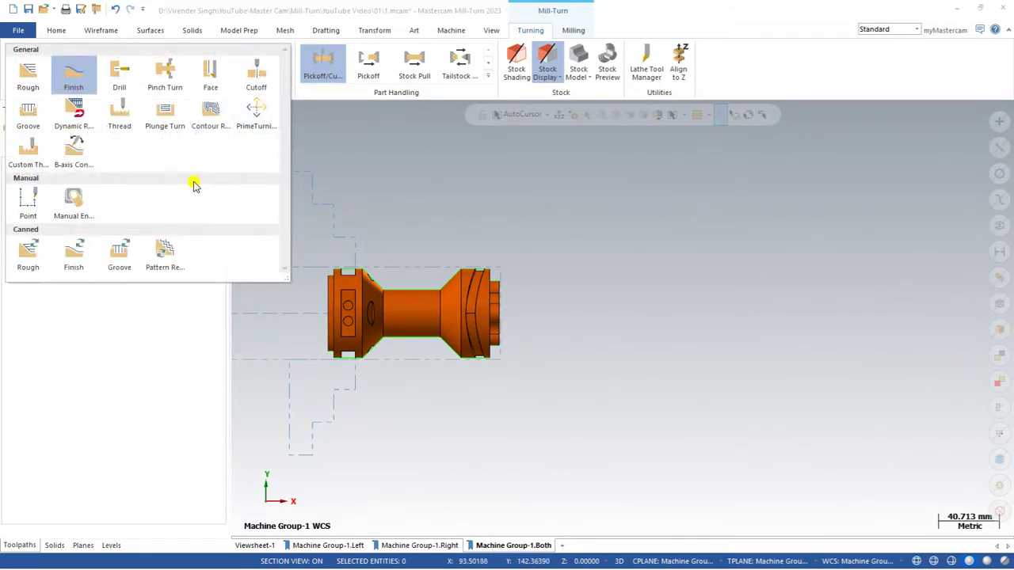
pyautogui.click(206, 82)
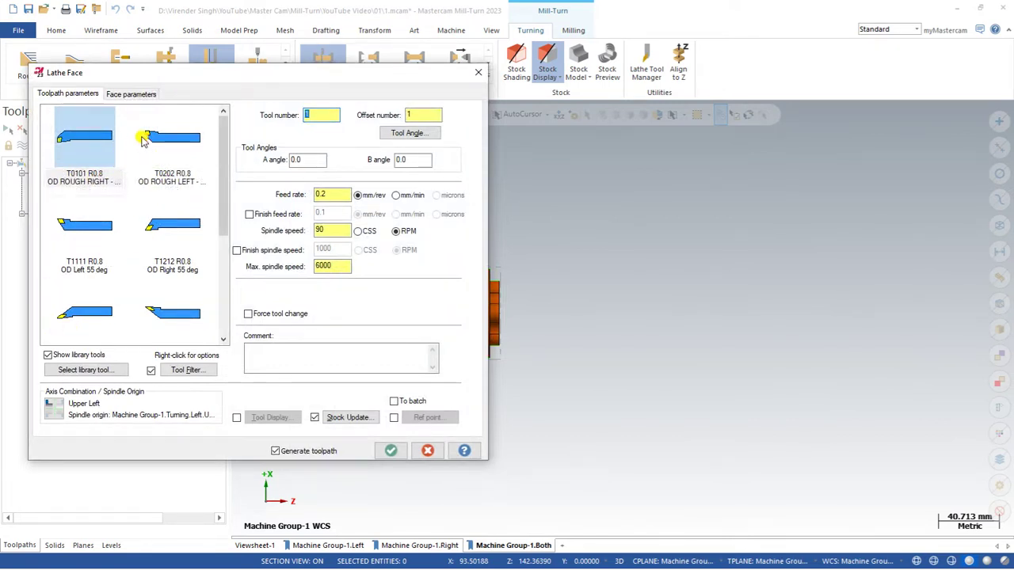
pyautogui.click(166, 147)
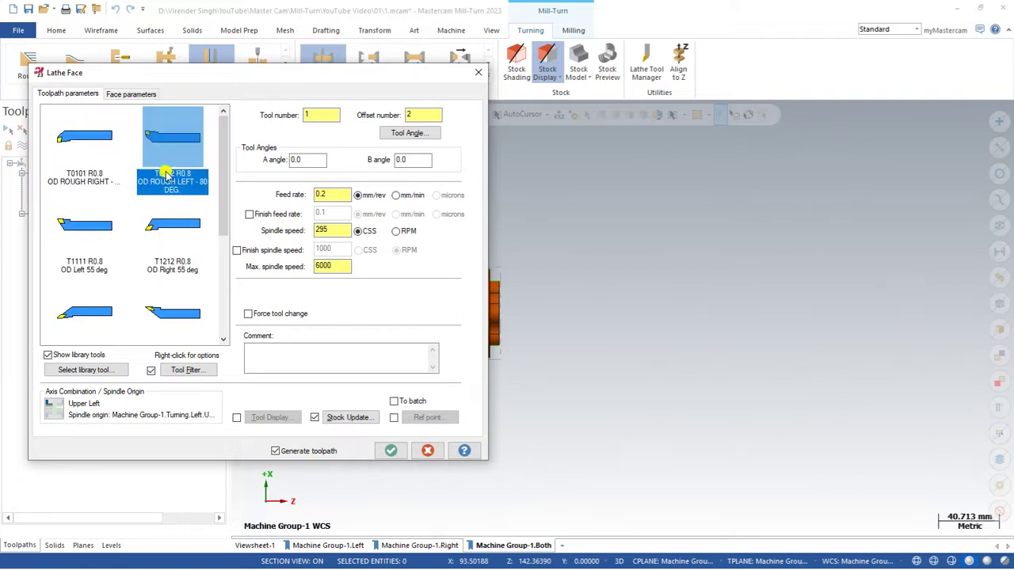
pyautogui.moveTo(166, 151)
pyautogui.click(391, 451)
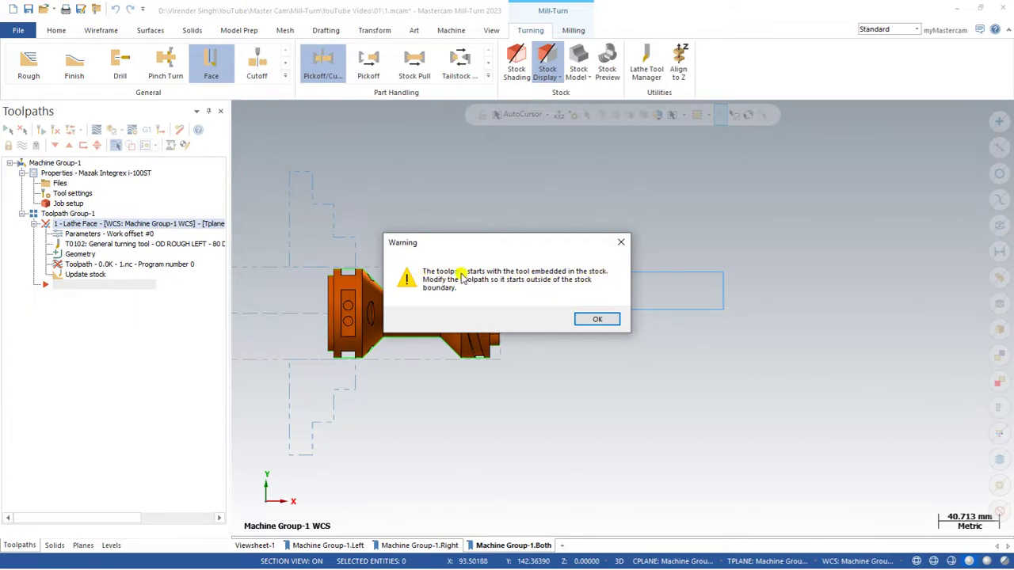
pyautogui.click(603, 321)
pyautogui.click(542, 322)
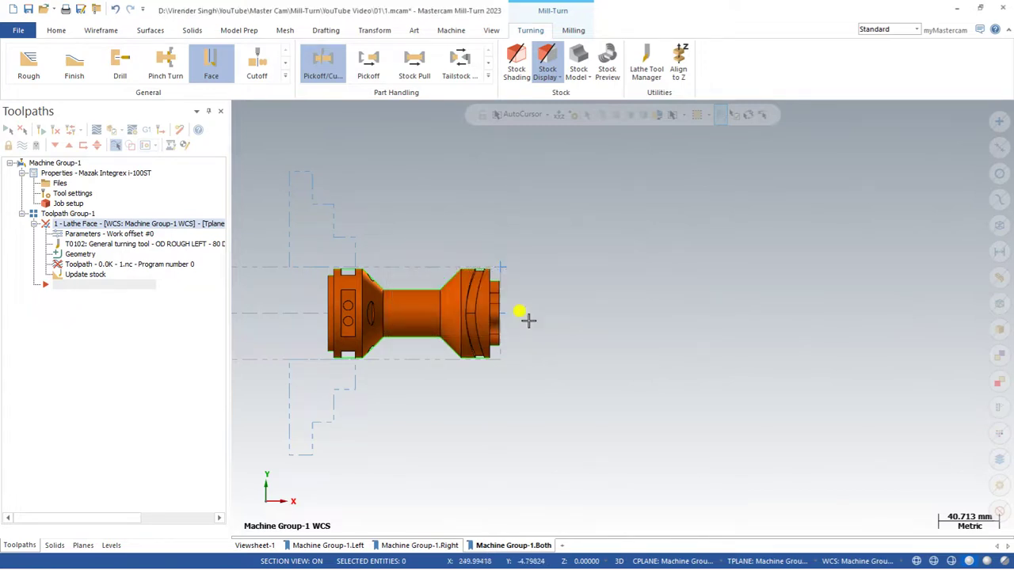
# Set the tool angle of the Lathe Face operation to 90 degrees and regenerate its toolpath
pyautogui.click(93, 235)
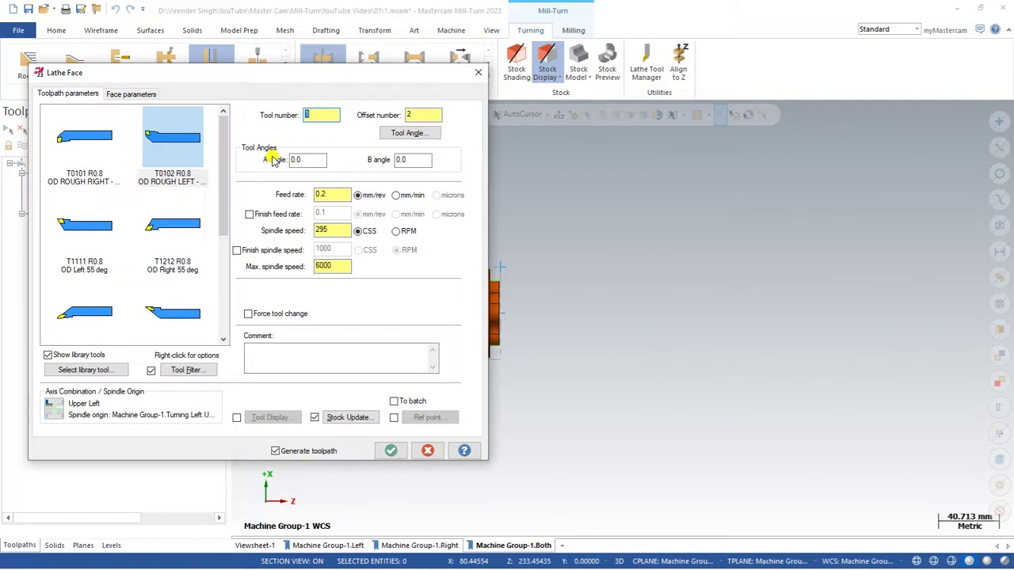
pyautogui.click(406, 134)
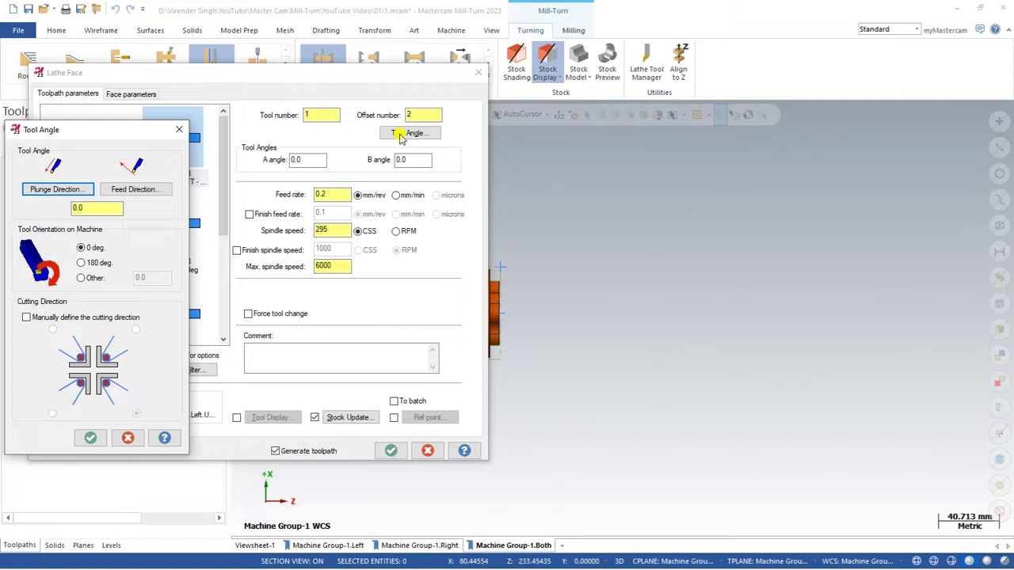
pyautogui.click(88, 208)
pyautogui.press('Tab')
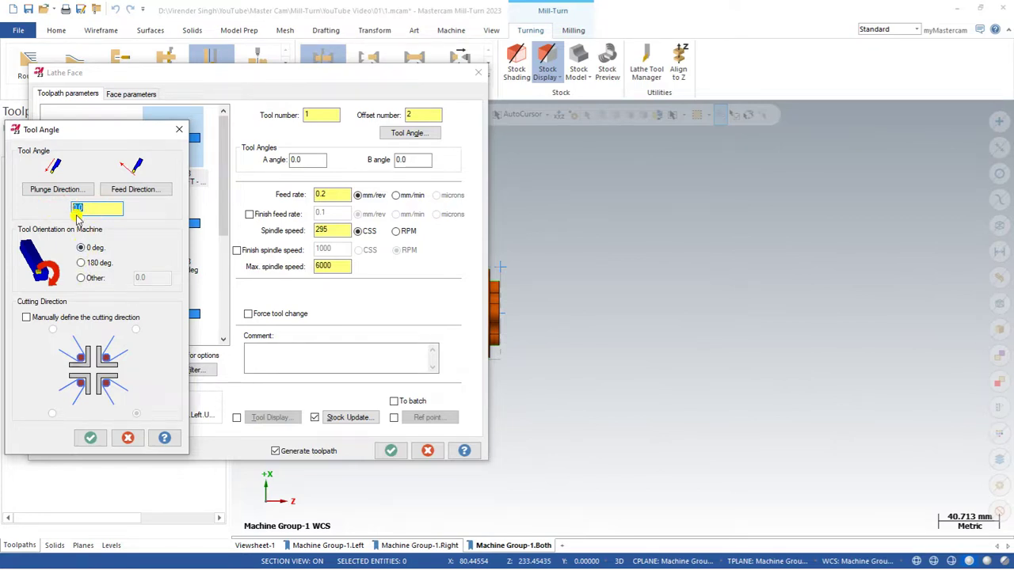
pyautogui.click(75, 208)
pyautogui.doubleClick(75, 207)
pyautogui.click(89, 437)
pyautogui.click(390, 450)
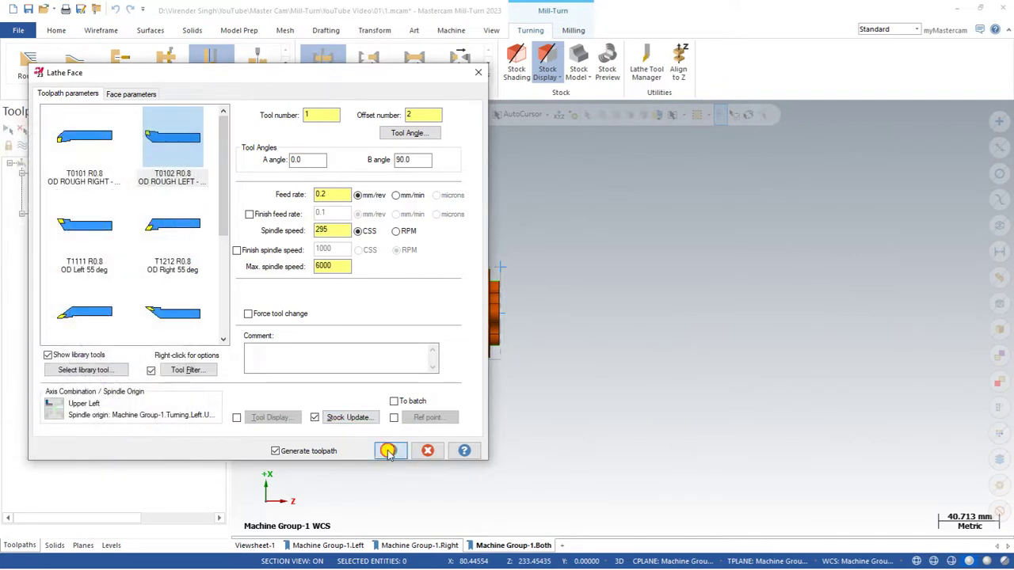
# Backplot the facing toolpath with the tool and holder displayed to examine the tool's orientation at the part face
pyautogui.click(94, 129)
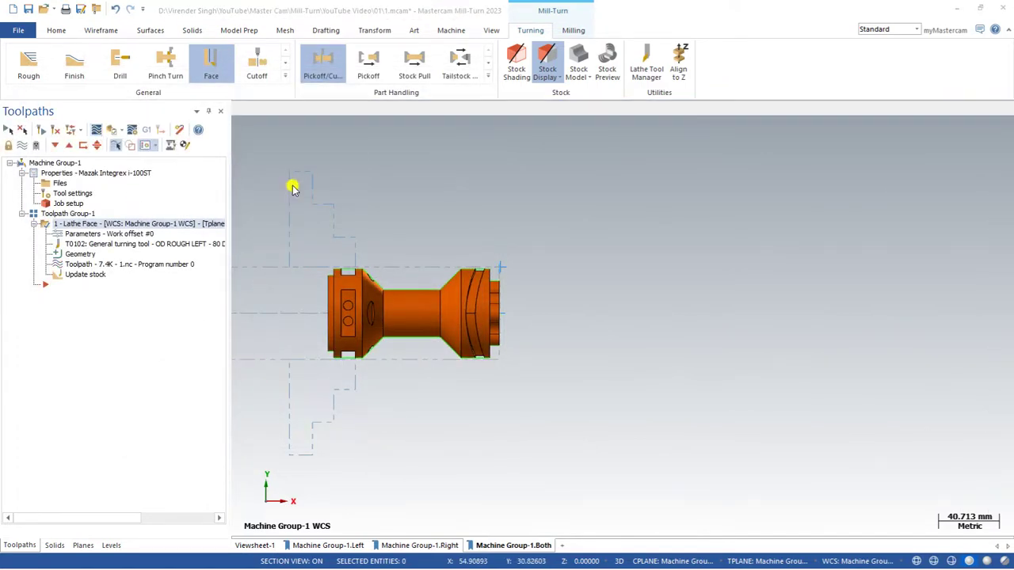
pyautogui.click(355, 200)
pyautogui.click(73, 183)
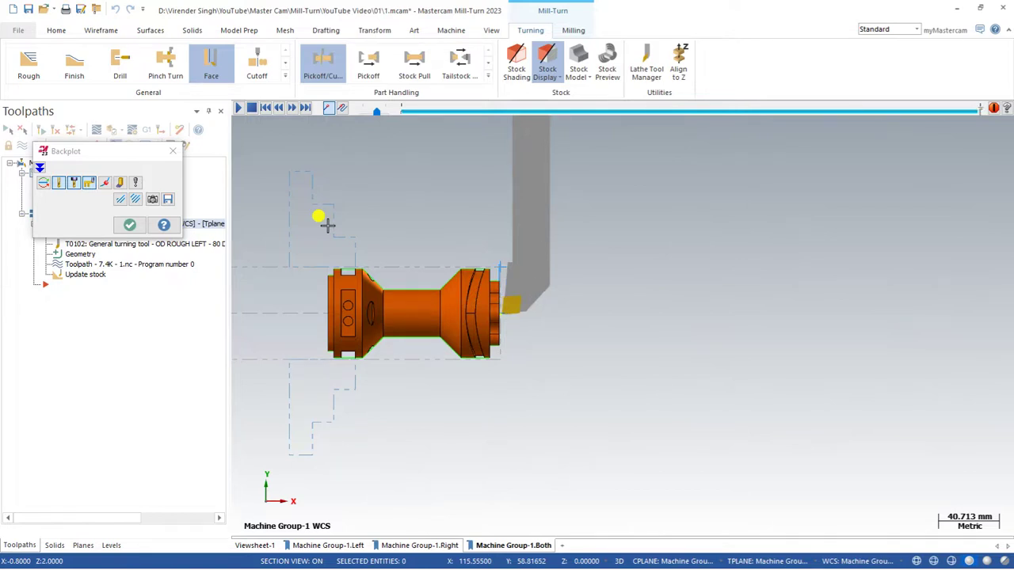
pyautogui.click(129, 225)
# Enable reference points for the facing operation, picking an approach point at about X 52.88, Z 18.94 and copying it to retract
pyautogui.click(73, 234)
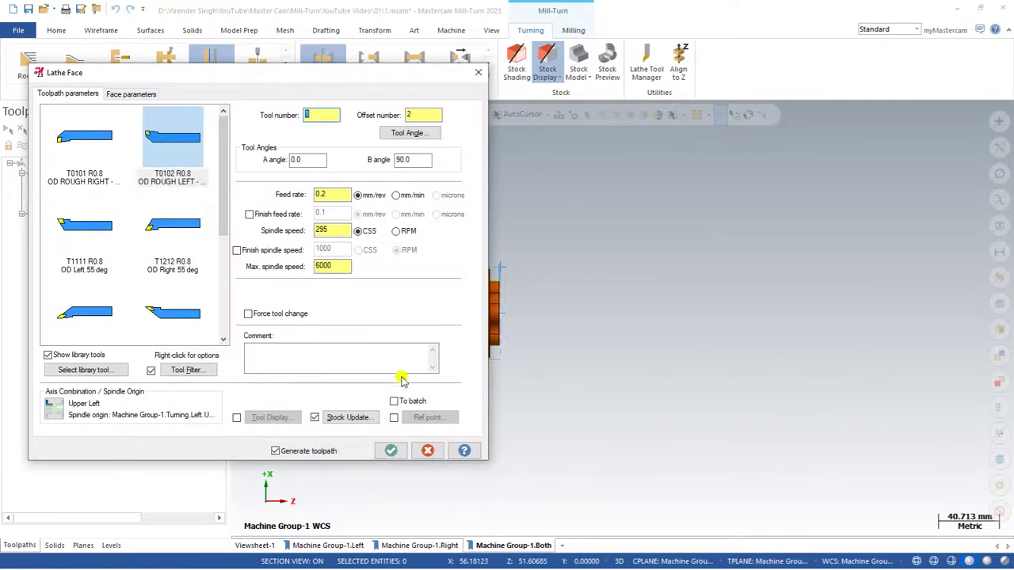
pyautogui.click(394, 417)
pyautogui.click(428, 418)
pyautogui.click(55, 226)
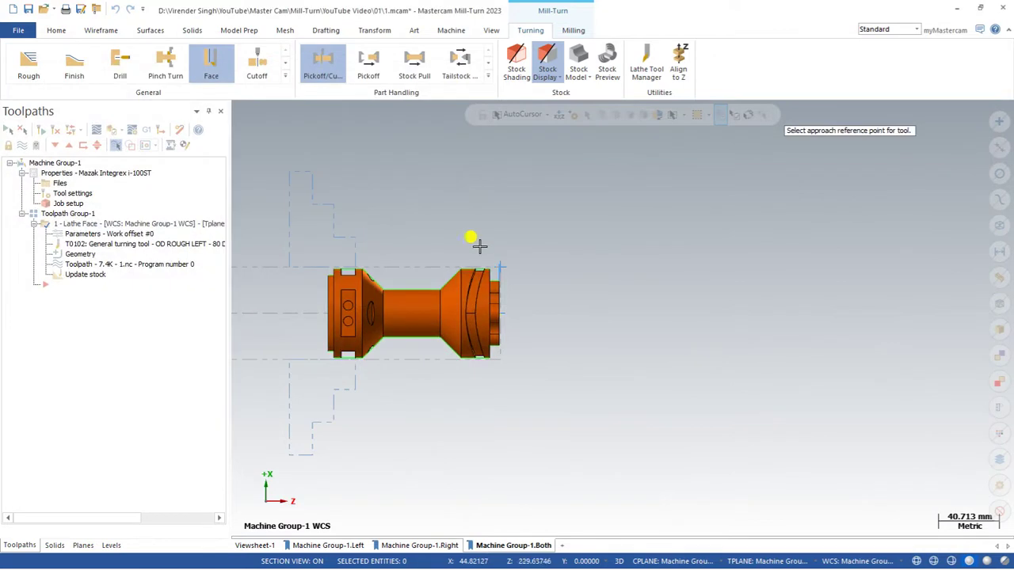
pyautogui.click(526, 234)
pyautogui.click(124, 208)
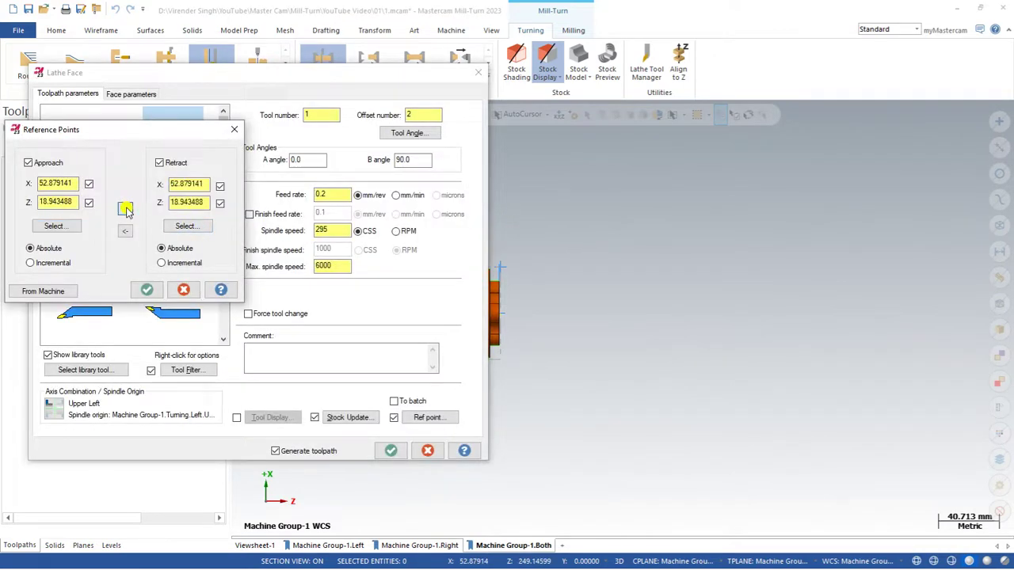
pyautogui.click(147, 290)
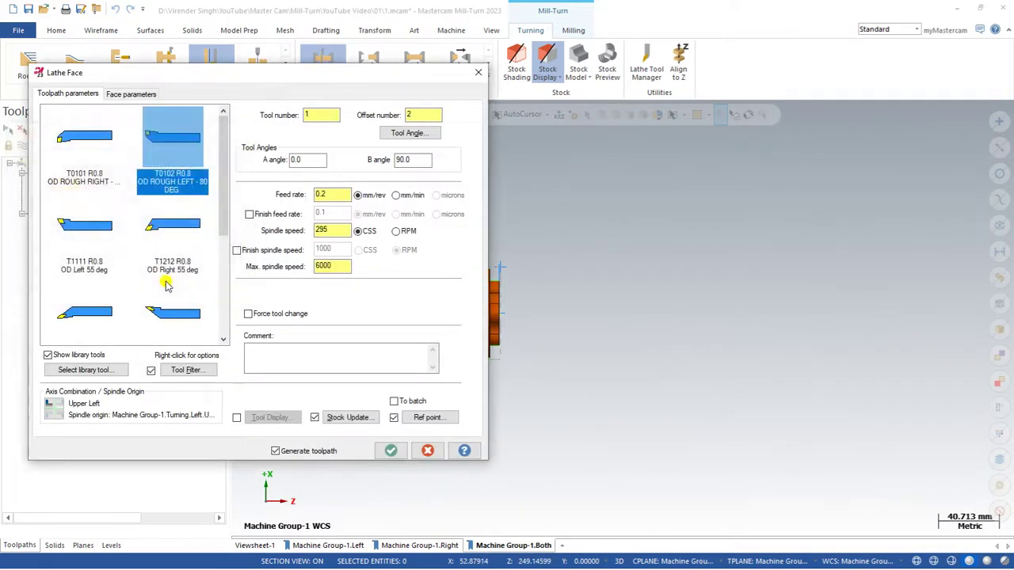
# Enable rough stepover at 1.0 mm and set the overcut and retract amounts to 1.0 mm in the facing operation
pyautogui.click(126, 93)
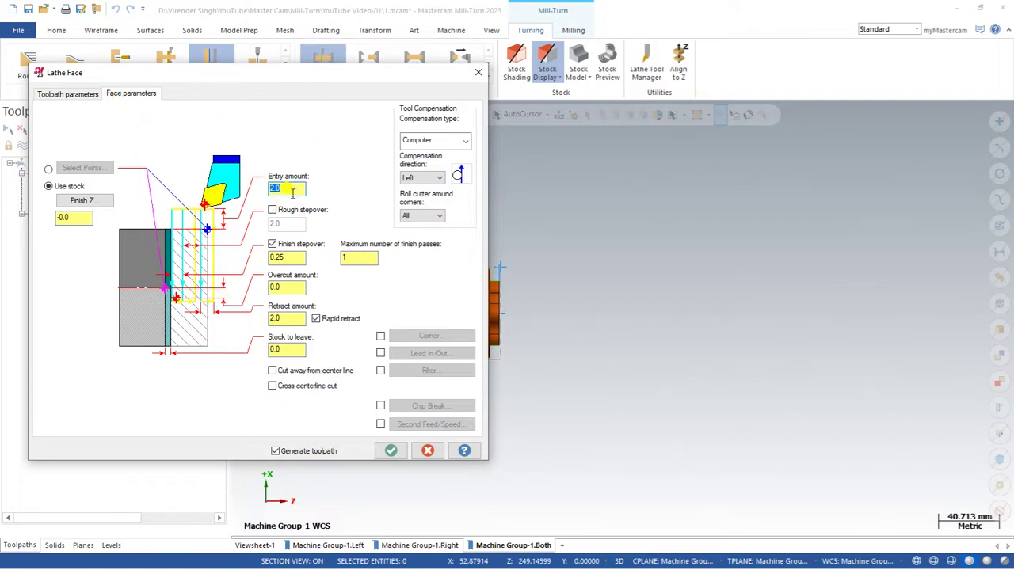
pyautogui.click(272, 209)
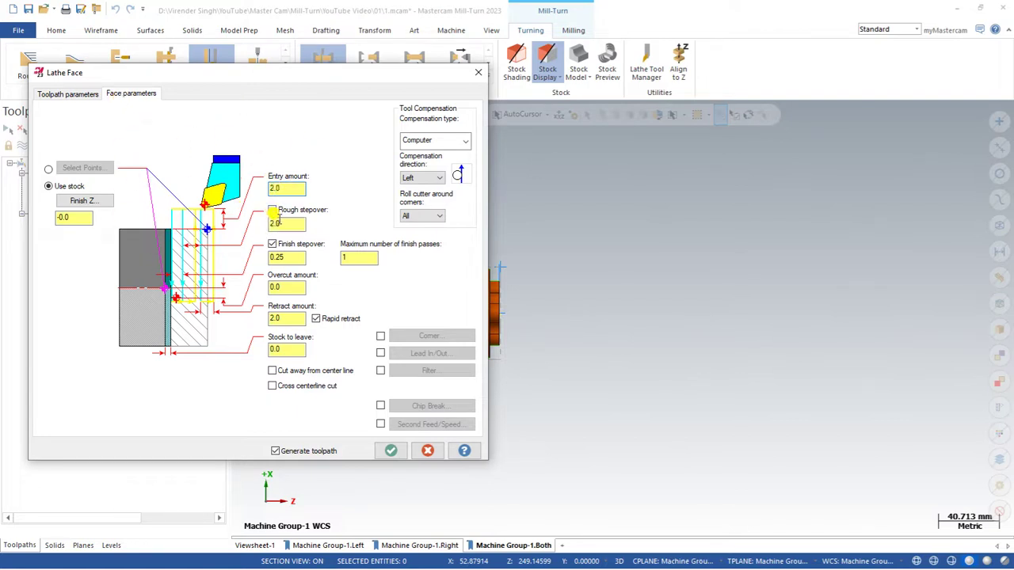
pyautogui.click(281, 290)
pyautogui.press('Tab')
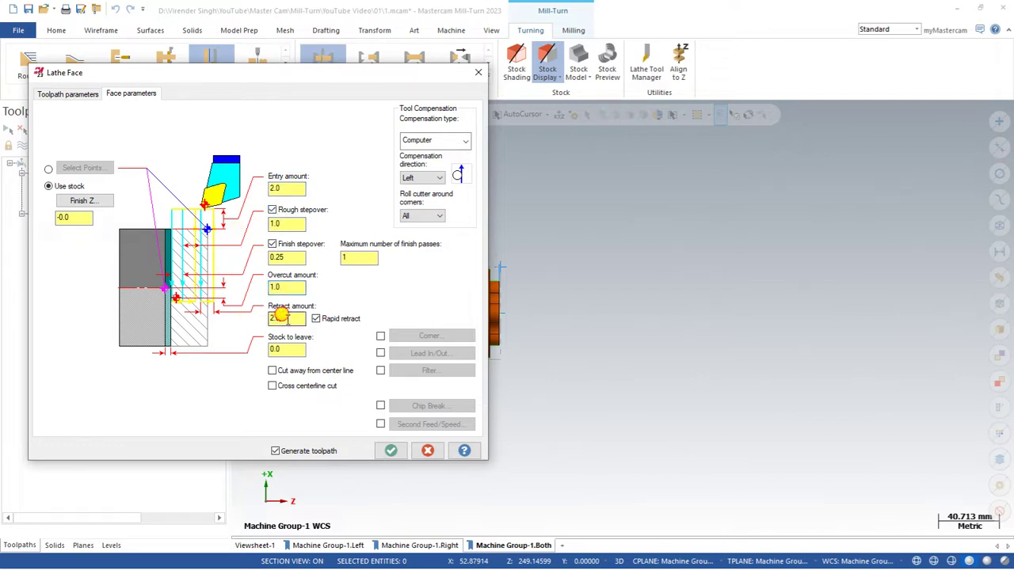
pyautogui.write('1')
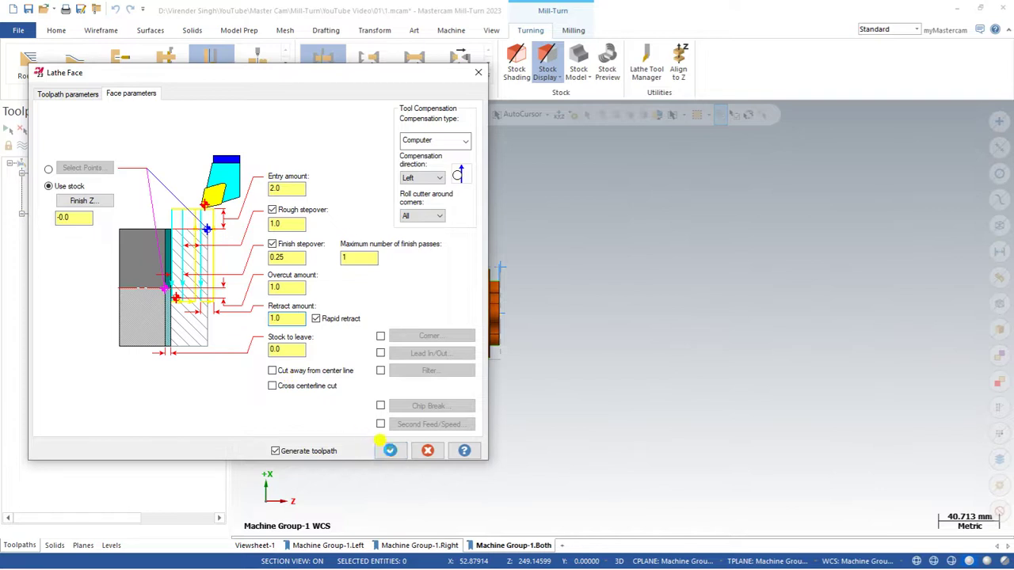
pyautogui.click(390, 451)
# Check the facing operation's A and B angles and its tool angle settings, then accept the parameters
pyautogui.click(70, 234)
pyautogui.click(74, 95)
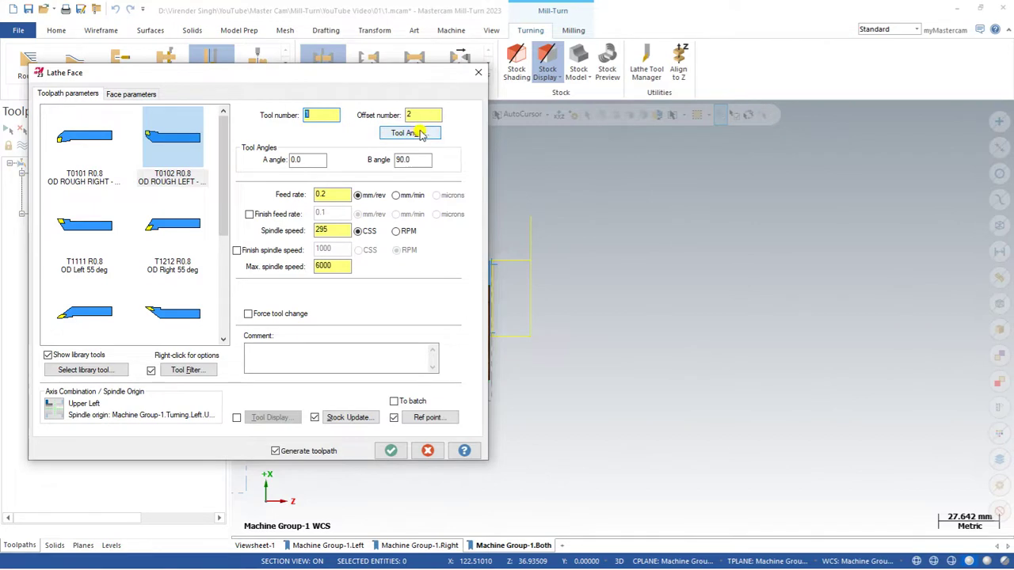
pyautogui.click(324, 160)
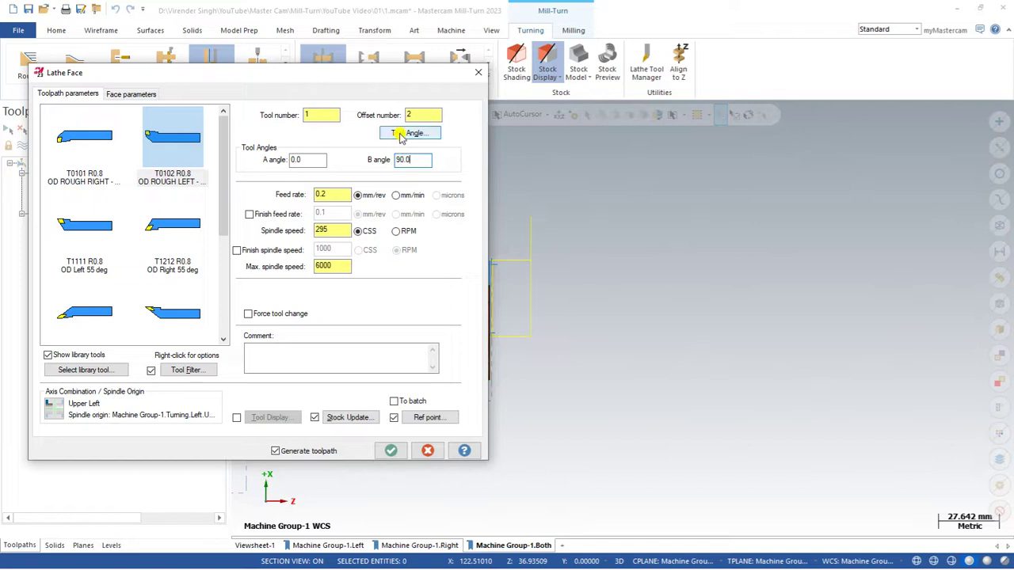
pyautogui.click(408, 133)
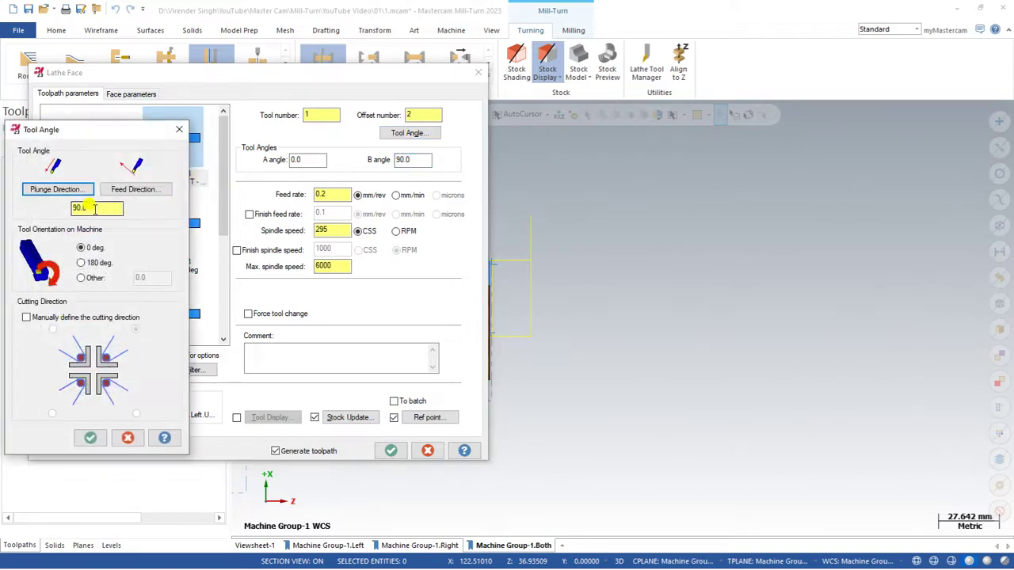
pyautogui.press('Return')
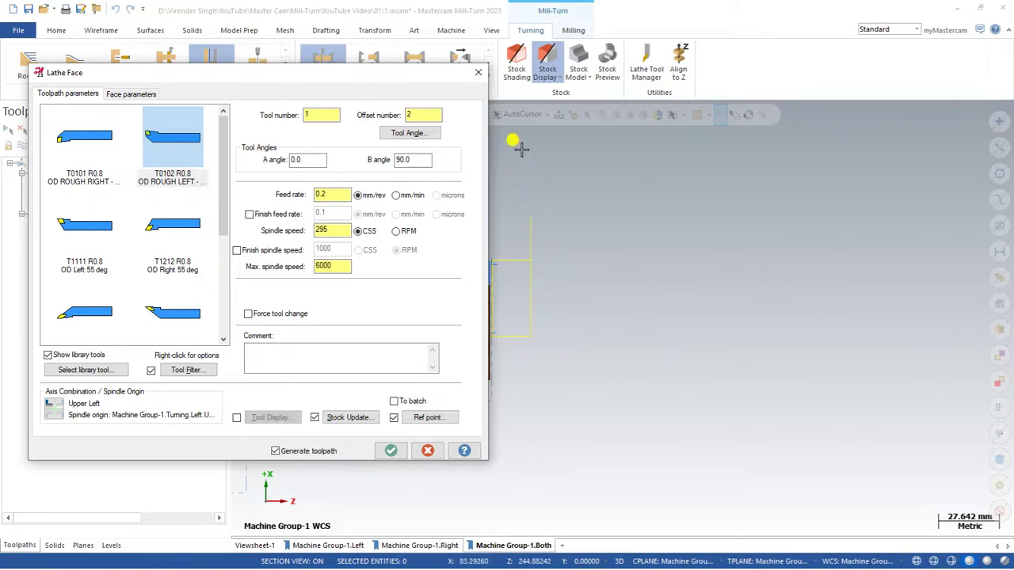
pyautogui.click(391, 451)
pyautogui.scroll(1, 559, 346)
pyautogui.scroll(-1, 493, 319)
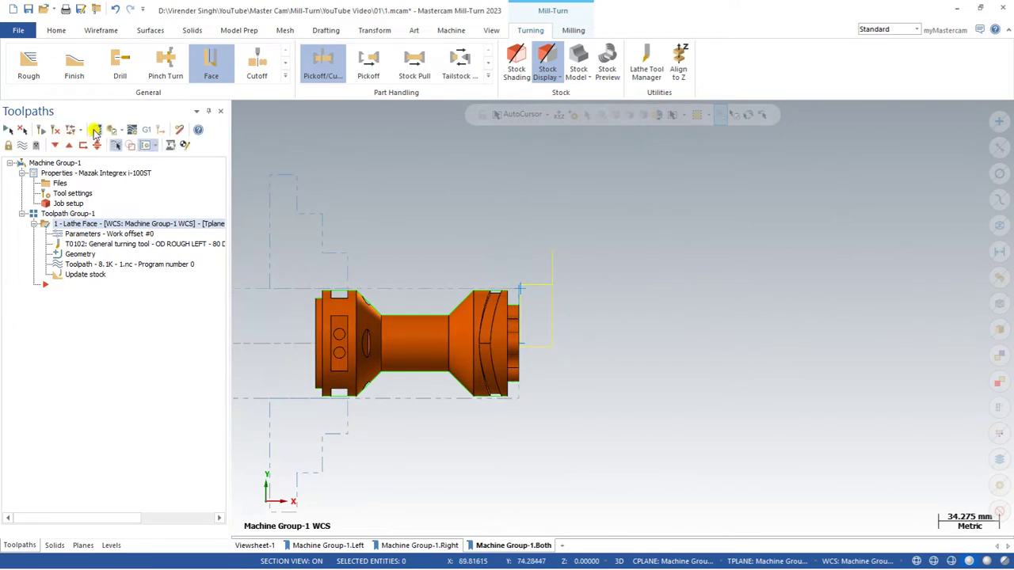
# Backplot the facing toolpath to examine the tool's position and motion at the part face
pyautogui.click(94, 129)
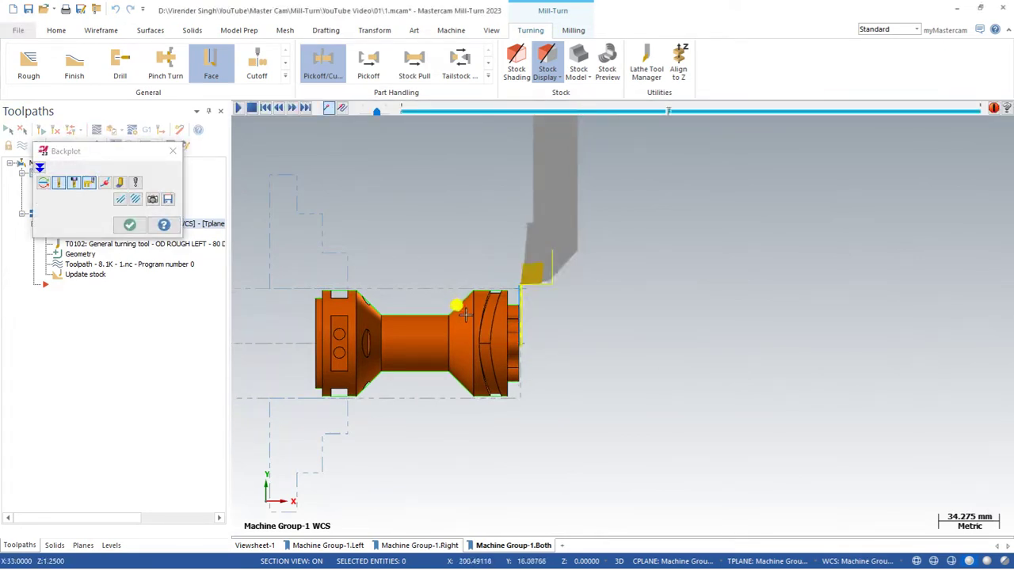
pyautogui.press('Escape')
pyautogui.scroll(-1, 460, 305)
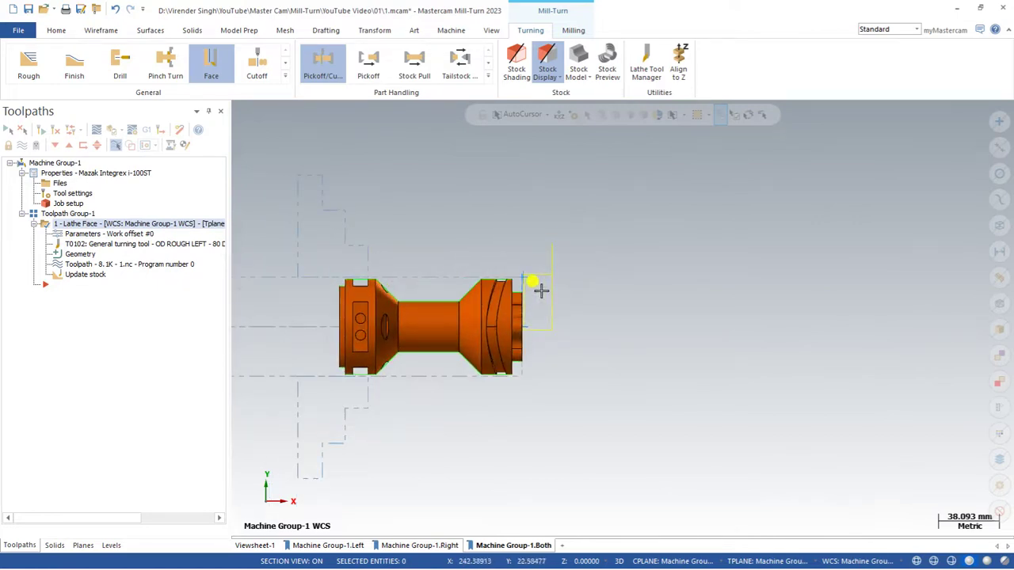
pyautogui.scroll(-1, 498, 229)
pyautogui.scroll(-4, 455, 193)
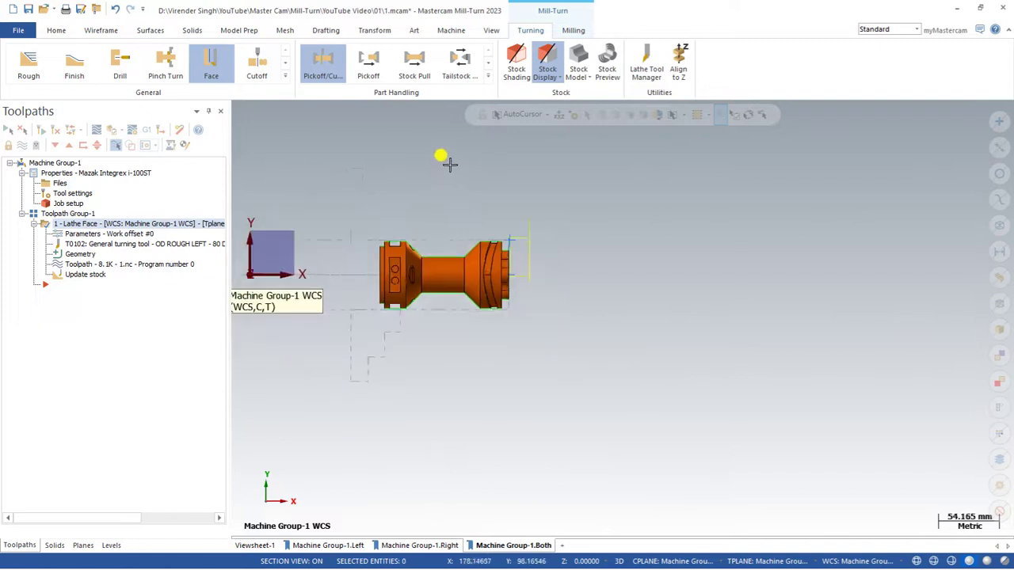
pyautogui.scroll(2, 456, 194)
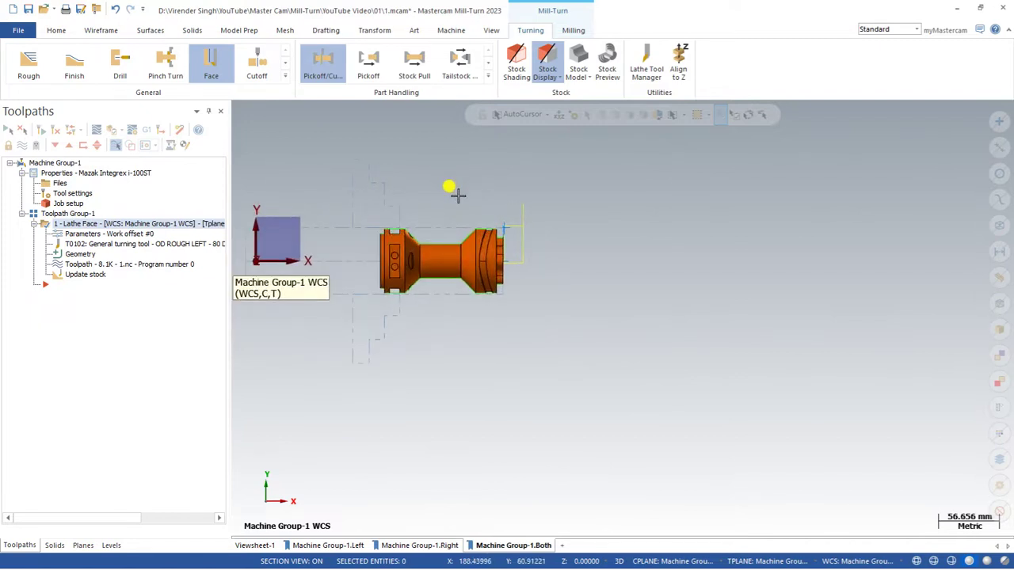
# Start a lathe Rough operation and chain the lower outer profile from the small front diameter to the large collar
pyautogui.click(286, 77)
pyautogui.click(40, 79)
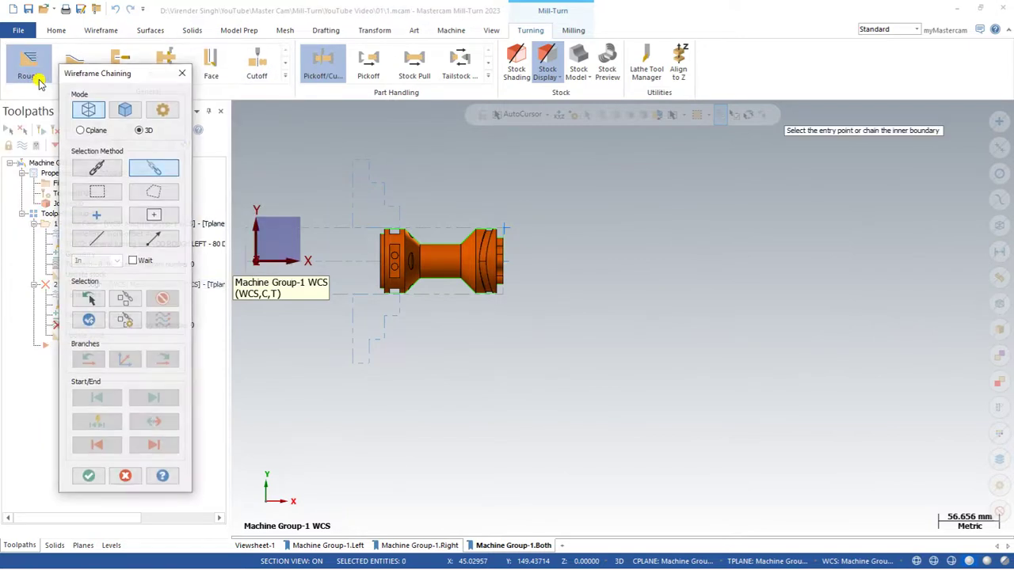
pyautogui.scroll(4, 507, 301)
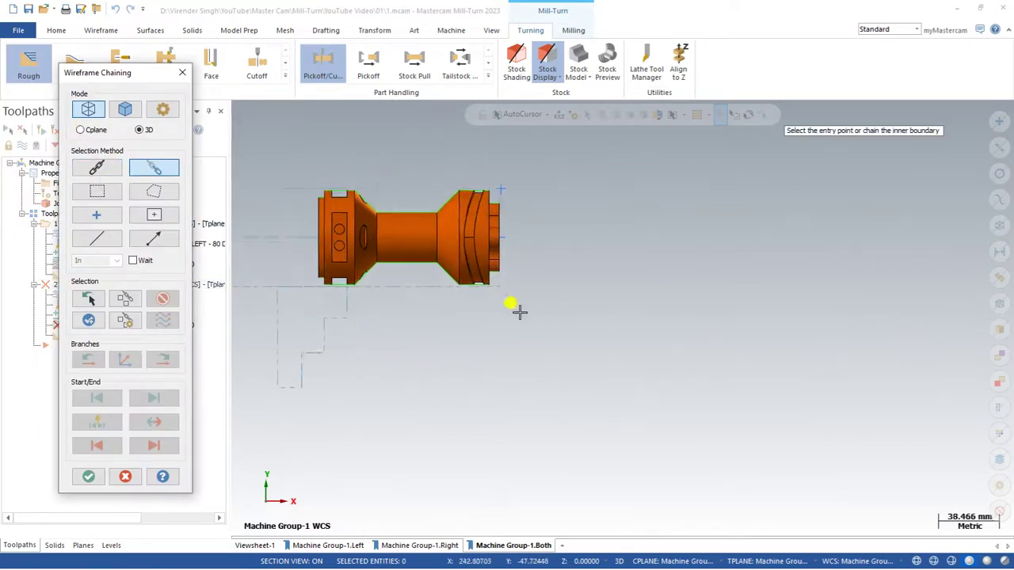
pyautogui.scroll(2, 490, 265)
pyautogui.click(492, 274)
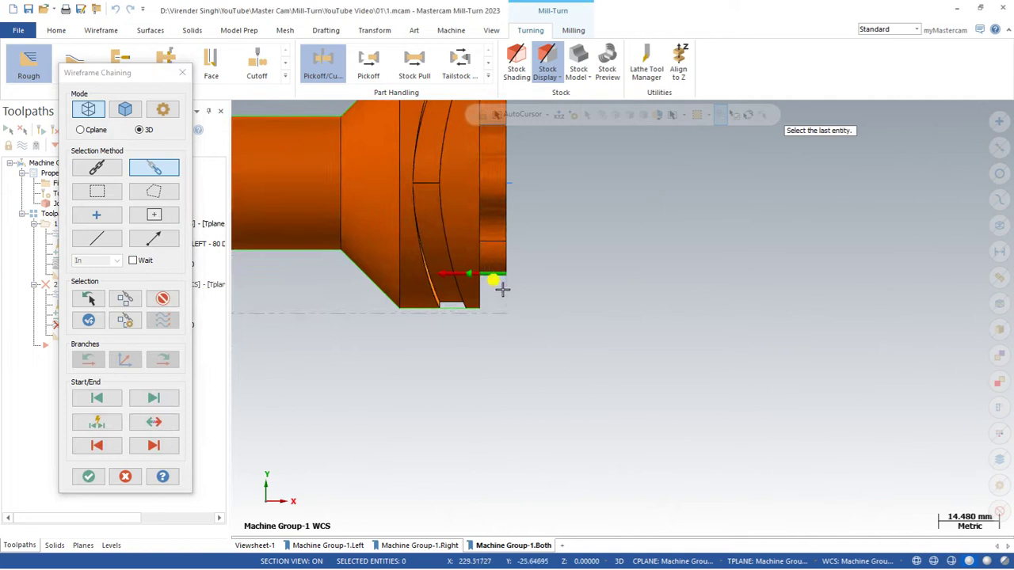
pyautogui.click(406, 313)
pyautogui.click(88, 477)
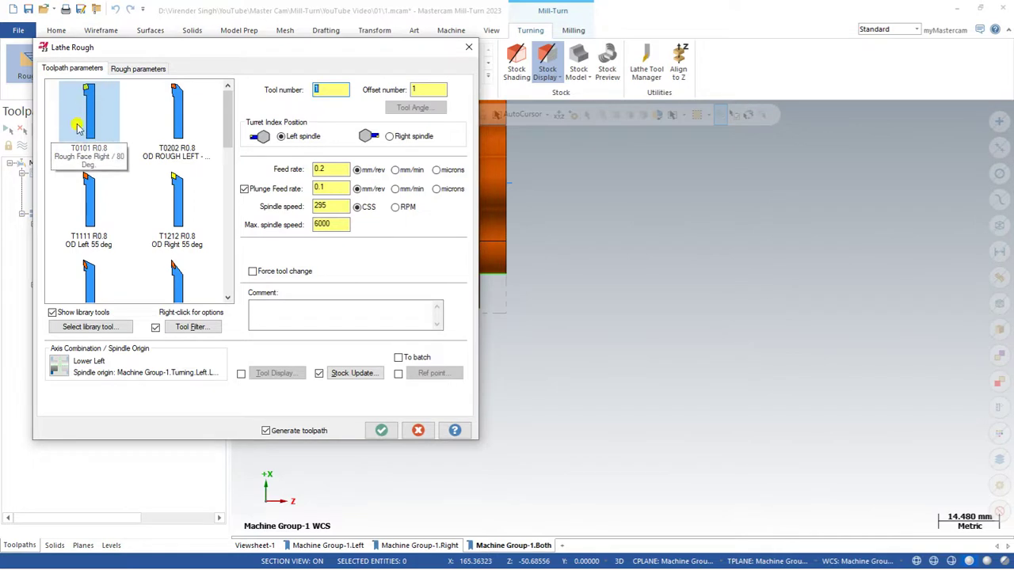
# Choose the T0202 R0.8 OD ROUGH LEFT - 80 DEG tool for the roughing operation with the left spindle turret index position
pyautogui.click(178, 118)
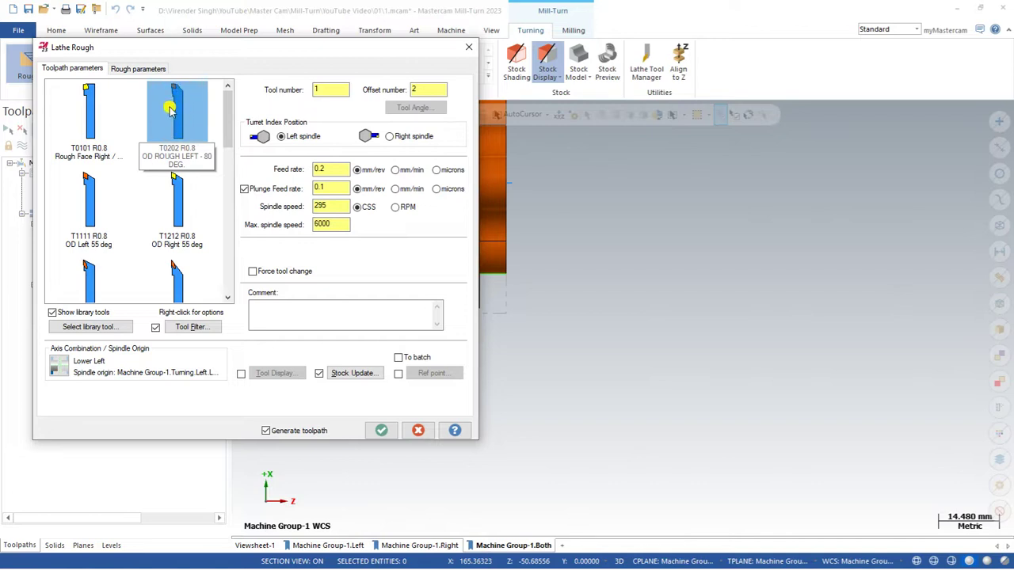
pyautogui.click(172, 168)
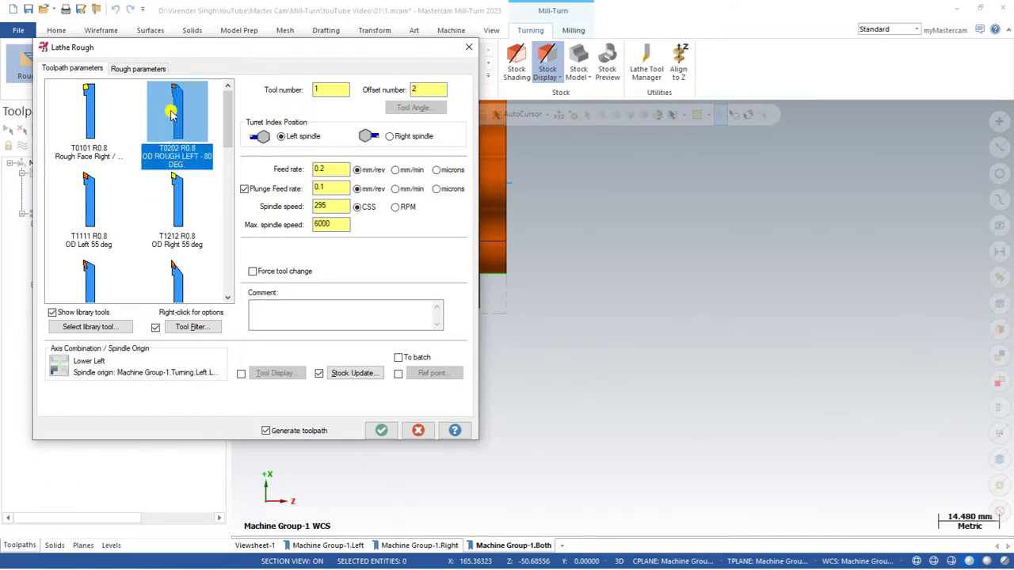
pyautogui.moveTo(172, 115)
pyautogui.click(290, 139)
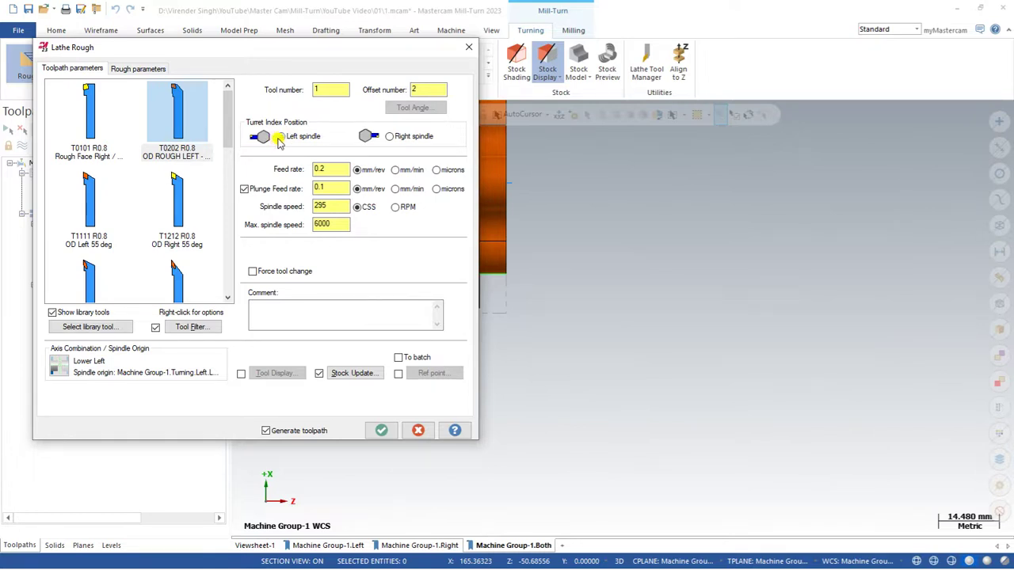
# Enable reference points for the roughing operation, picking an approach point below and ahead of the part face and copying it to retract
pyautogui.click(398, 373)
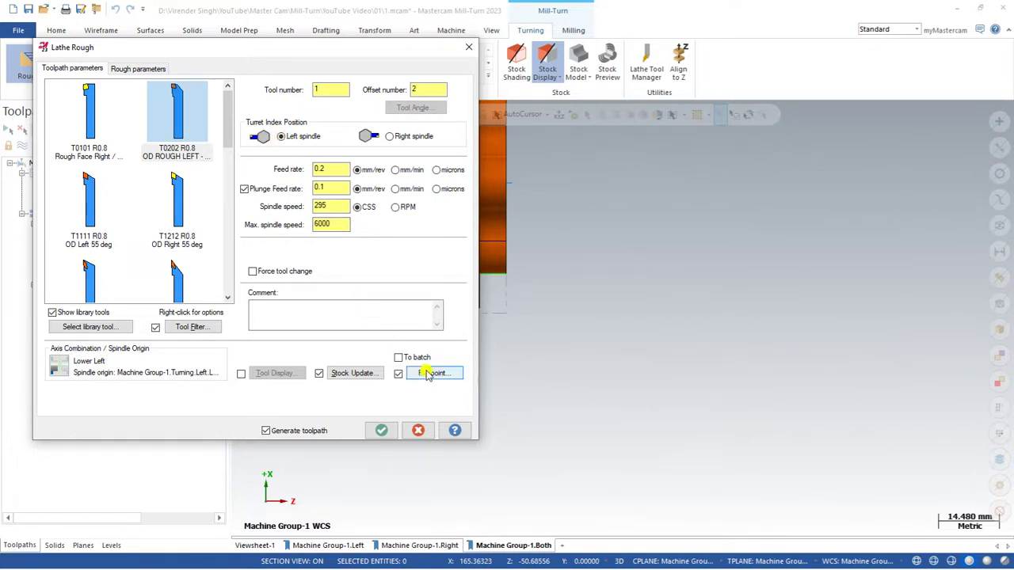
pyautogui.click(432, 373)
pyautogui.click(67, 226)
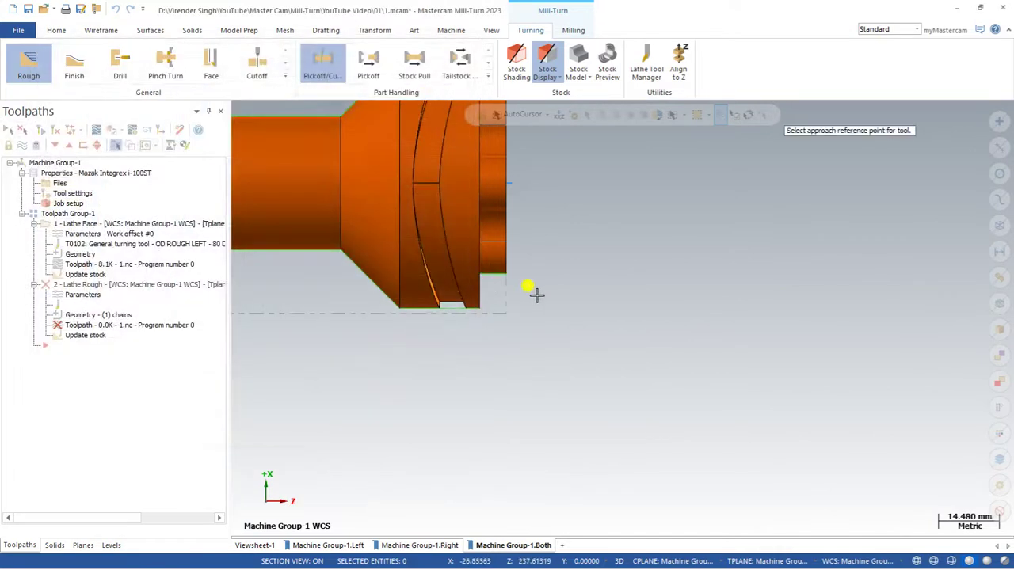
pyautogui.click(543, 337)
pyautogui.click(125, 208)
pyautogui.click(147, 290)
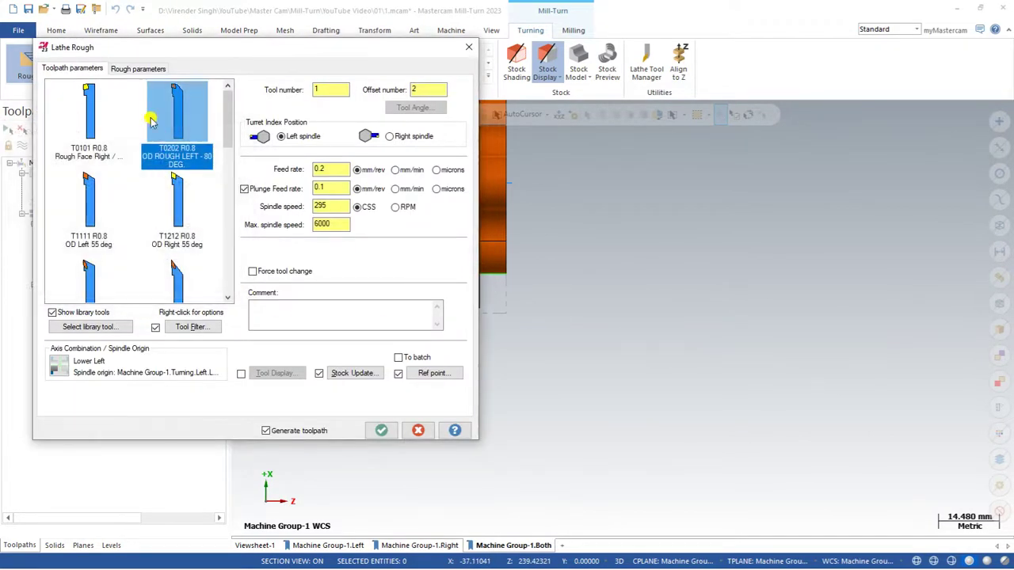
# Set the roughing entry amount to 0.5, depth of cut to 1.0 and stock to leave to 0.2, using stock for the outer boundary
pyautogui.click(139, 69)
pyautogui.doubleClick(140, 224)
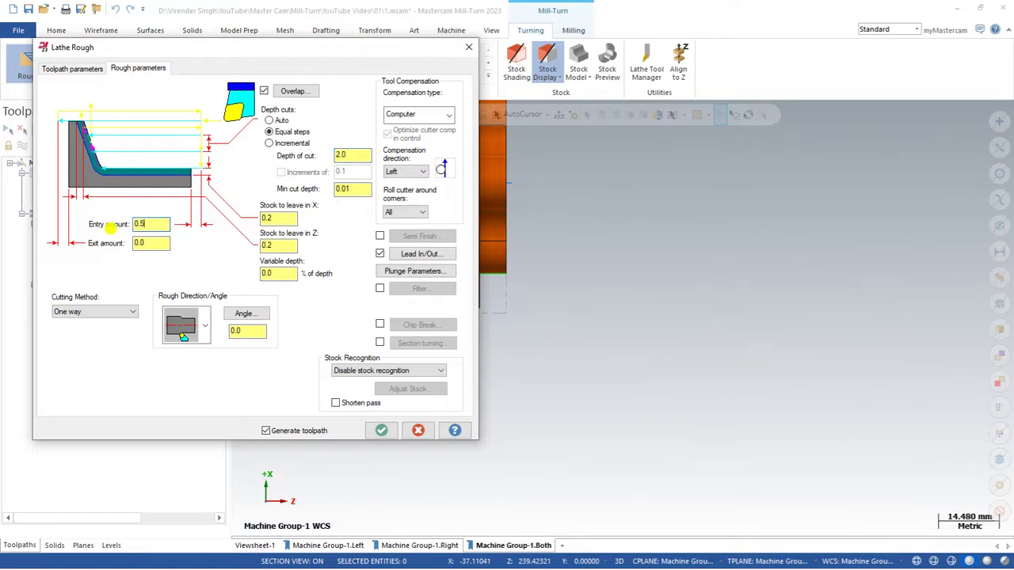
pyautogui.doubleClick(346, 154)
pyautogui.write('1')
pyautogui.click(279, 219)
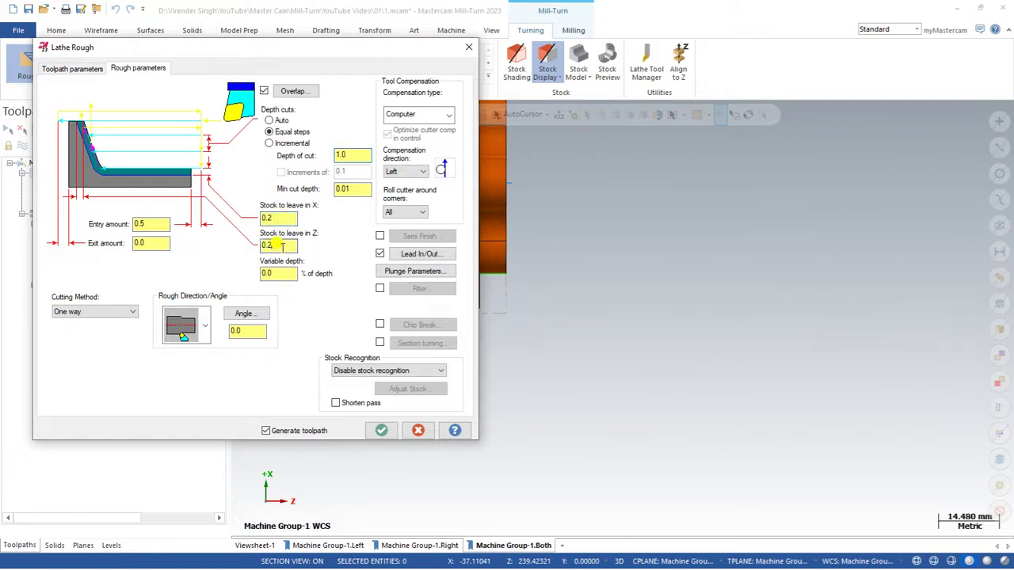
pyautogui.click(333, 370)
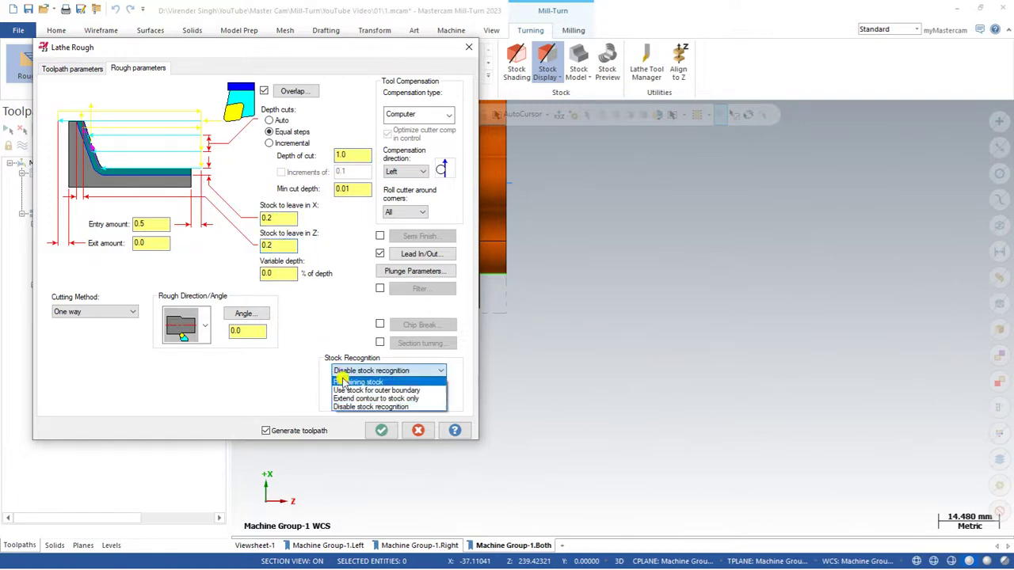
pyautogui.click(344, 391)
# Extend the end of the contour by 1.0 mm in the roughing lead-out settings and generate the toolpath
pyautogui.click(420, 254)
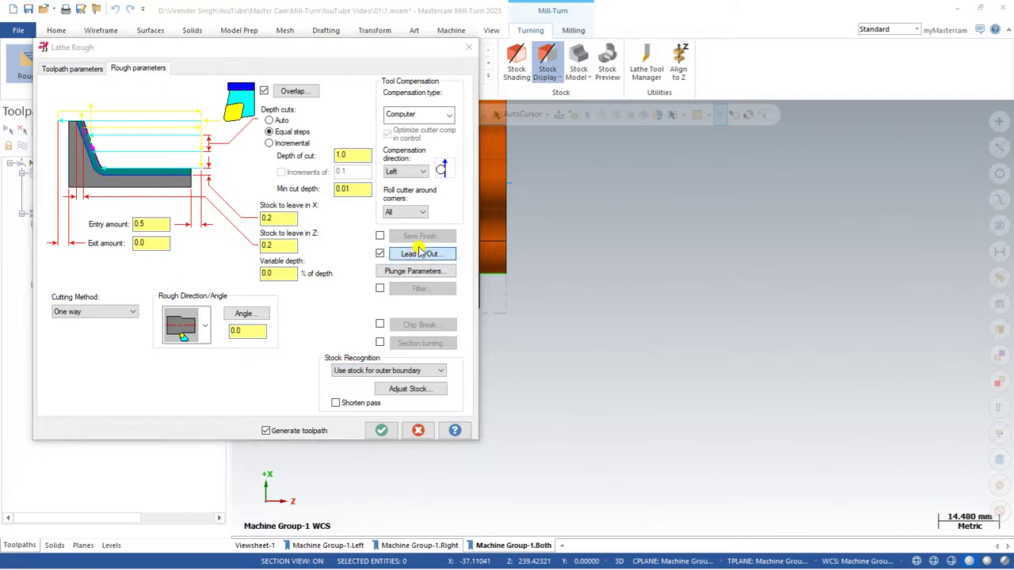
pyautogui.click(53, 154)
pyautogui.click(46, 188)
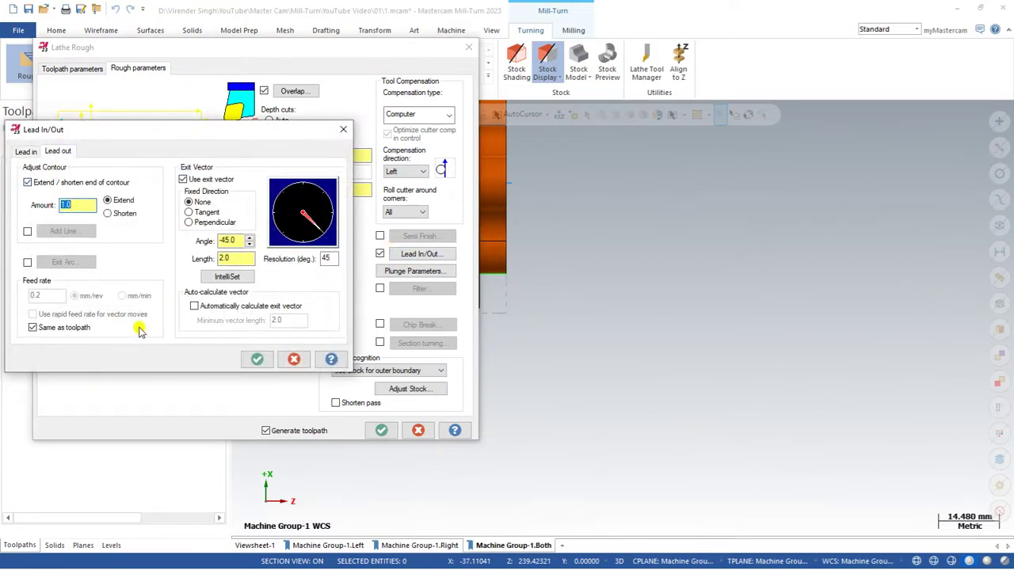
pyautogui.click(257, 359)
pyautogui.click(381, 431)
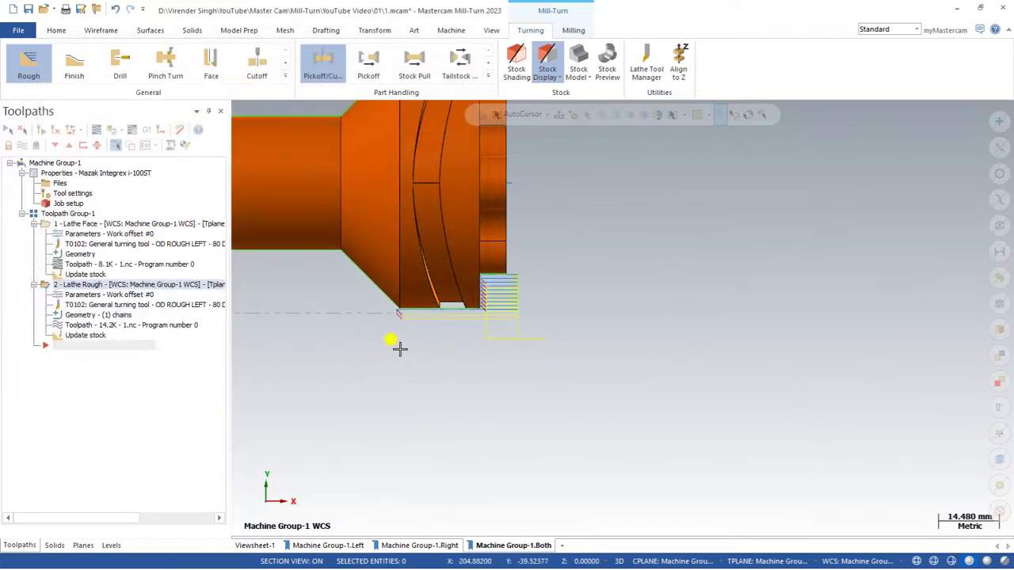
# Backplot the roughing toolpath from an angled view and the original plane view to examine the tool's orientation against the part
pyautogui.click(96, 129)
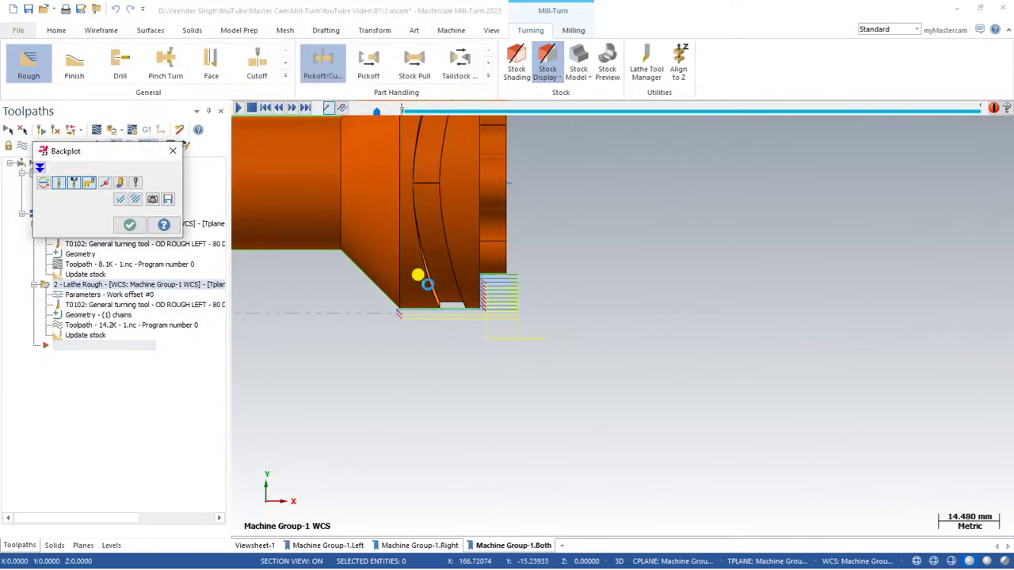
pyautogui.scroll(-3, 427, 283)
pyautogui.moveTo(502, 313); pyautogui.dragTo(395, 290, button='middle')
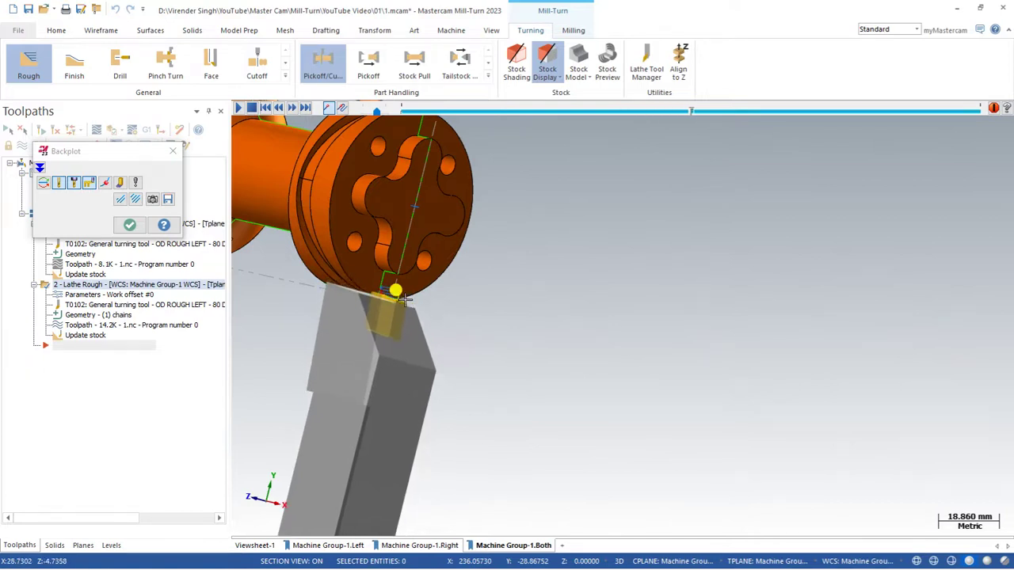
pyautogui.scroll(1, 355, 292)
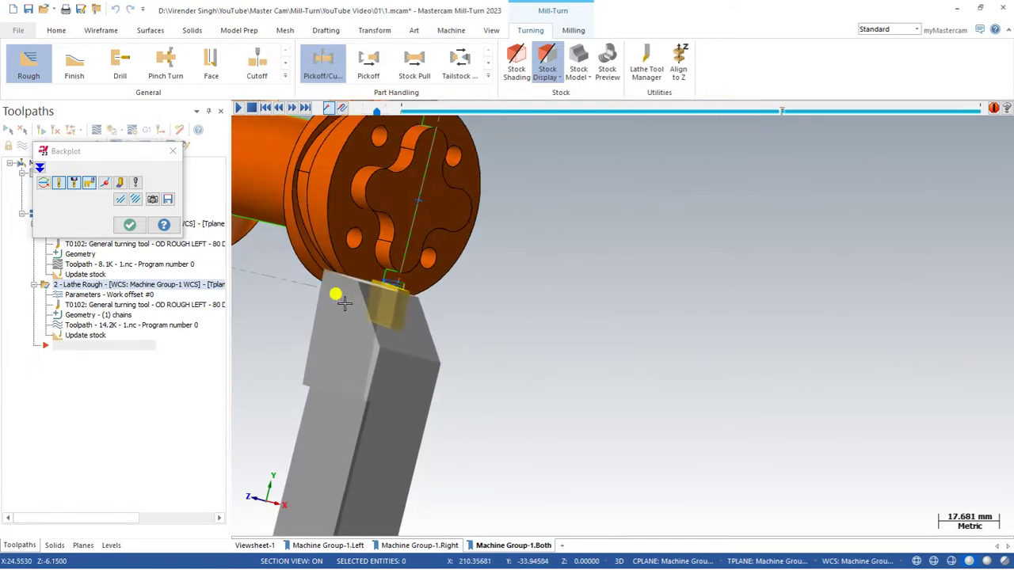
pyautogui.rightClick(481, 276)
pyautogui.click(514, 353)
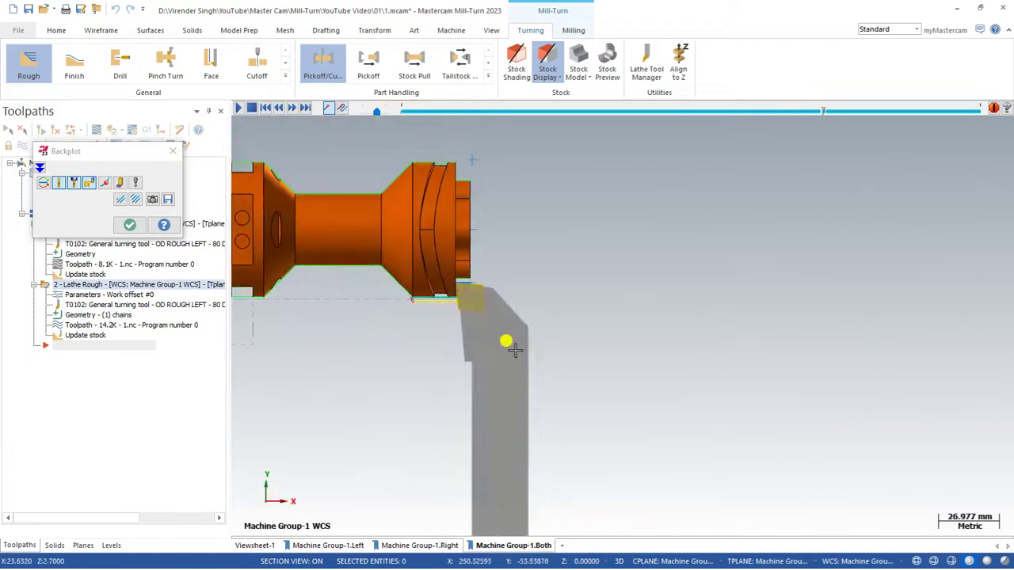
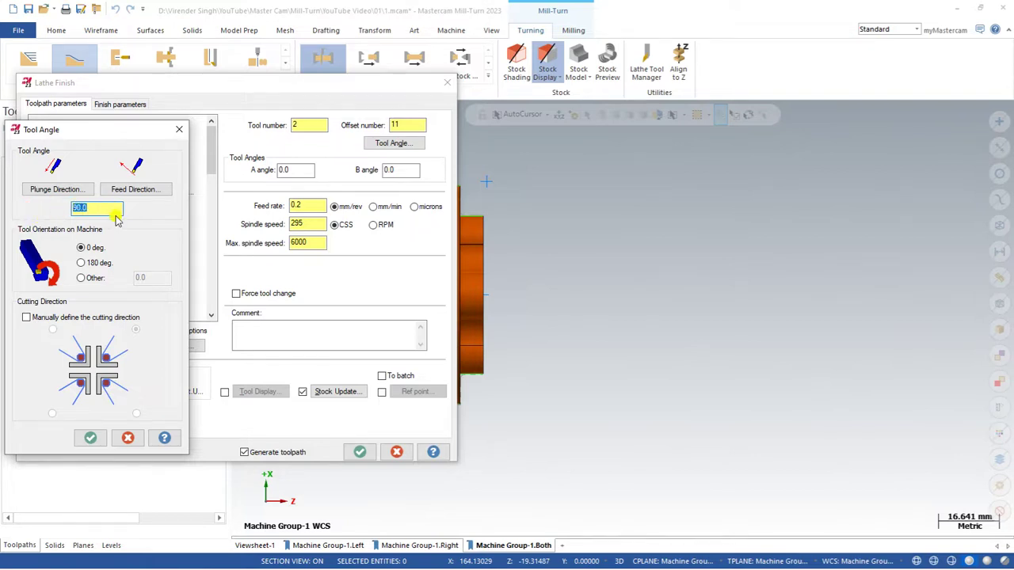
# Accept a 90.0 tool angle for the finish operation's OD Left 55 deg tool and check the resulting B angle and tool orientation settings
pyautogui.click(90, 437)
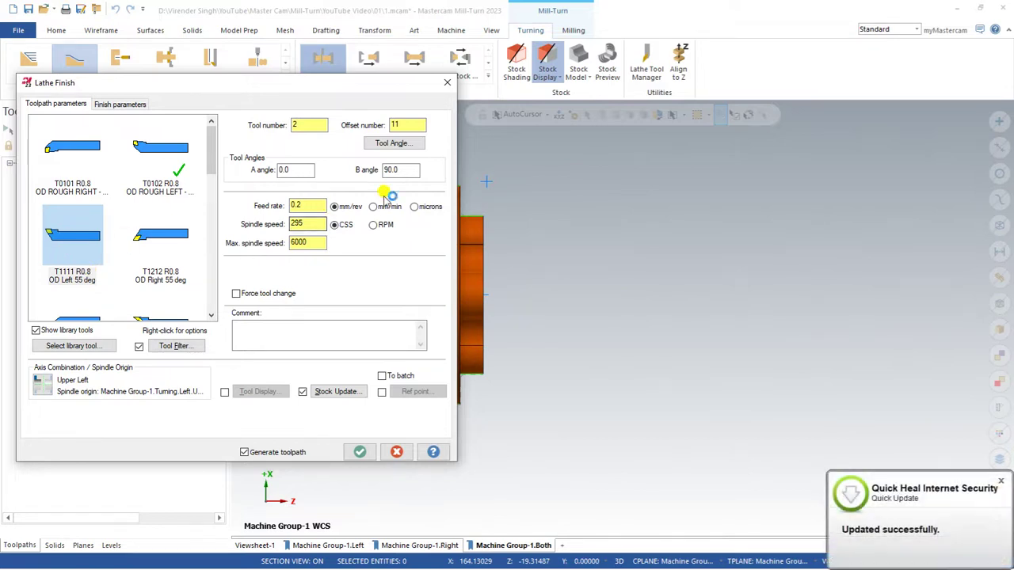
pyautogui.click(392, 170)
pyautogui.doubleClick(393, 169)
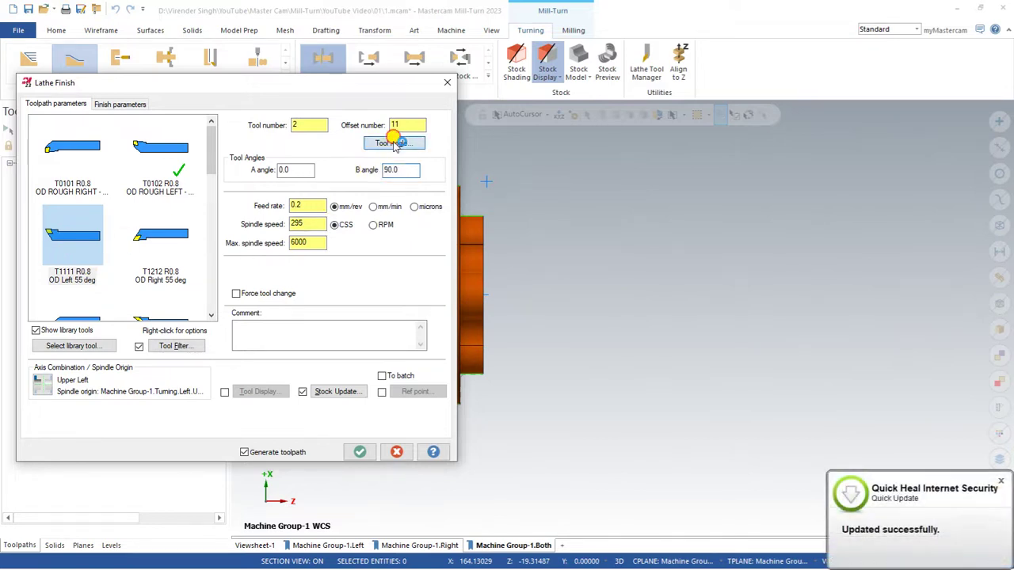
pyautogui.click(394, 142)
pyautogui.click(86, 206)
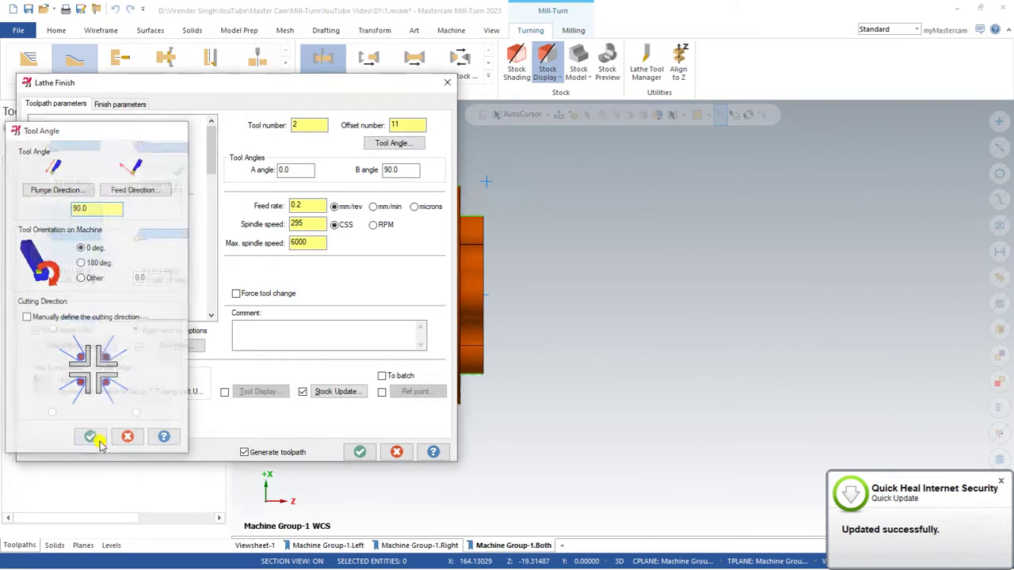
pyautogui.click(91, 437)
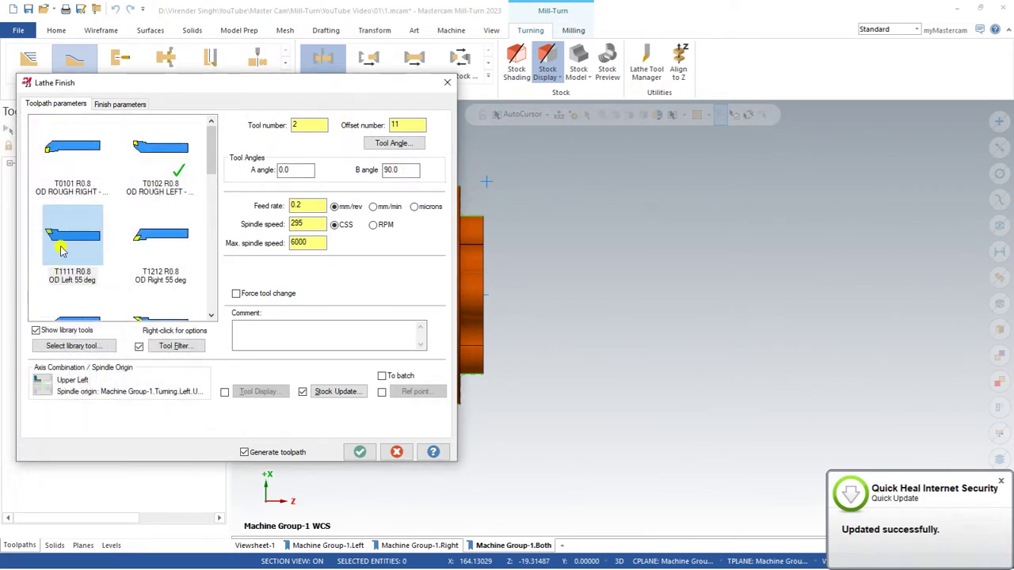
# Enable extension of the contour's end in the finish operation's lead-out, and generate and backplot the finishing toolpath
pyautogui.click(120, 105)
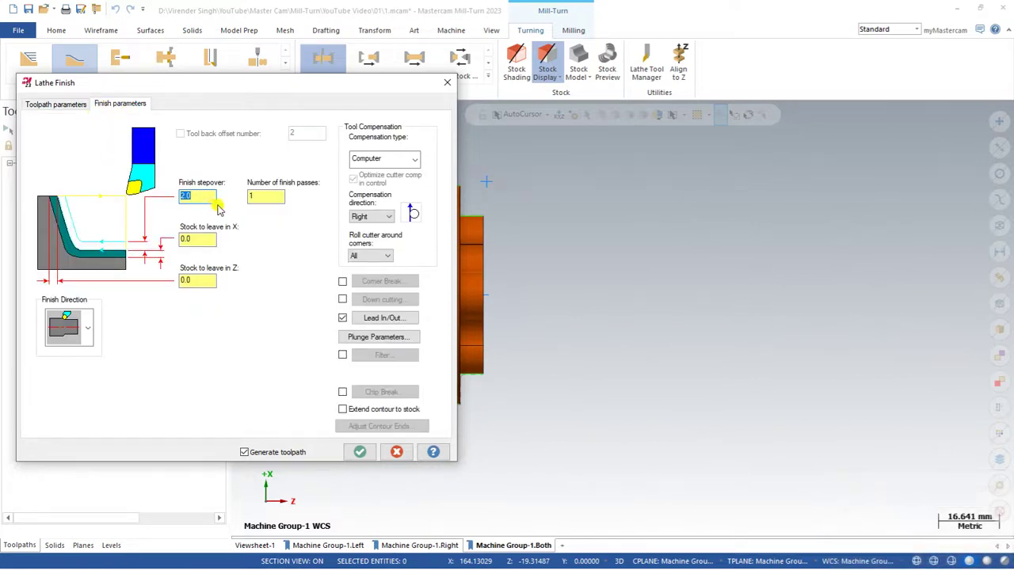
pyautogui.click(383, 319)
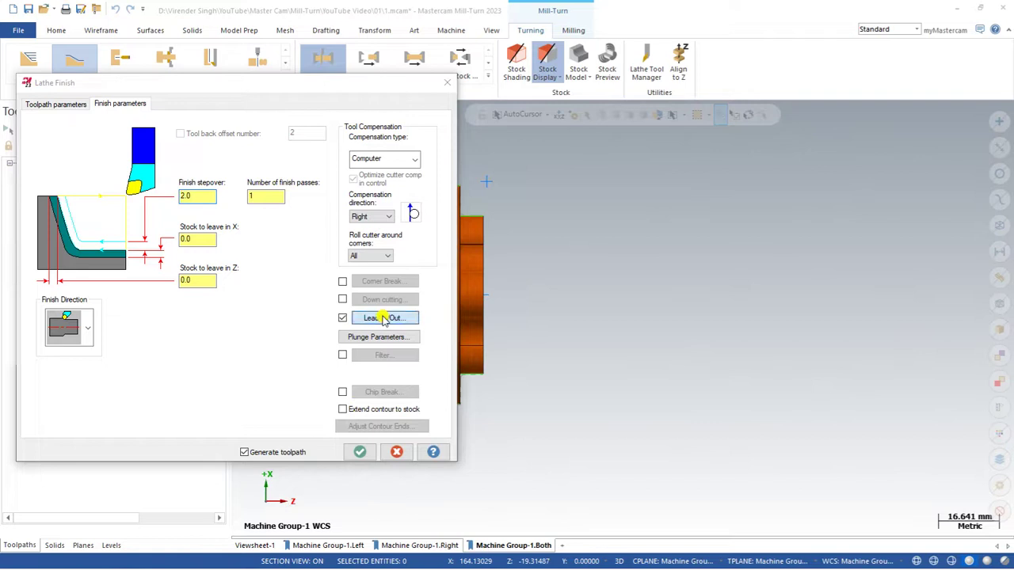
pyautogui.click(57, 152)
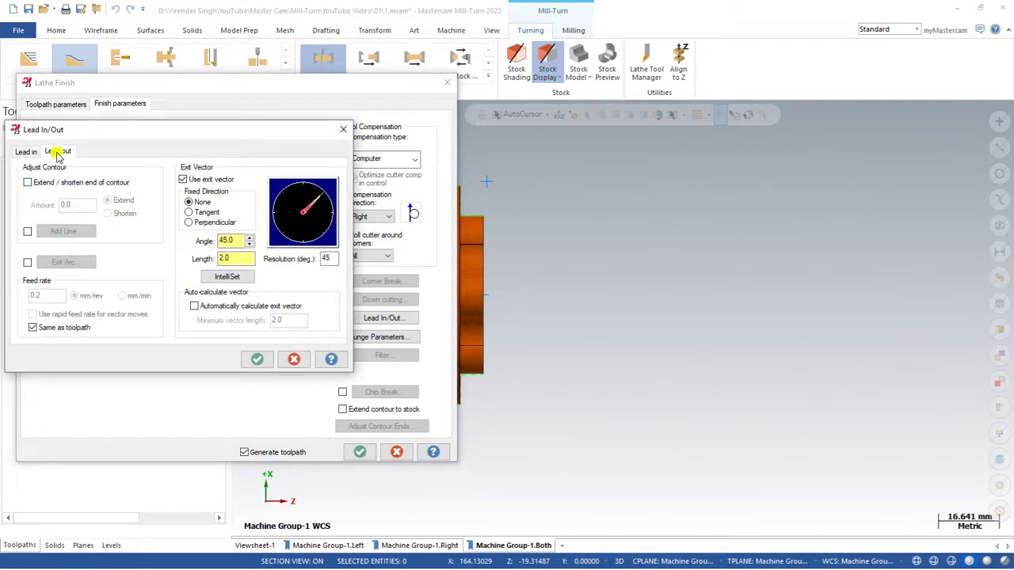
pyautogui.click(38, 182)
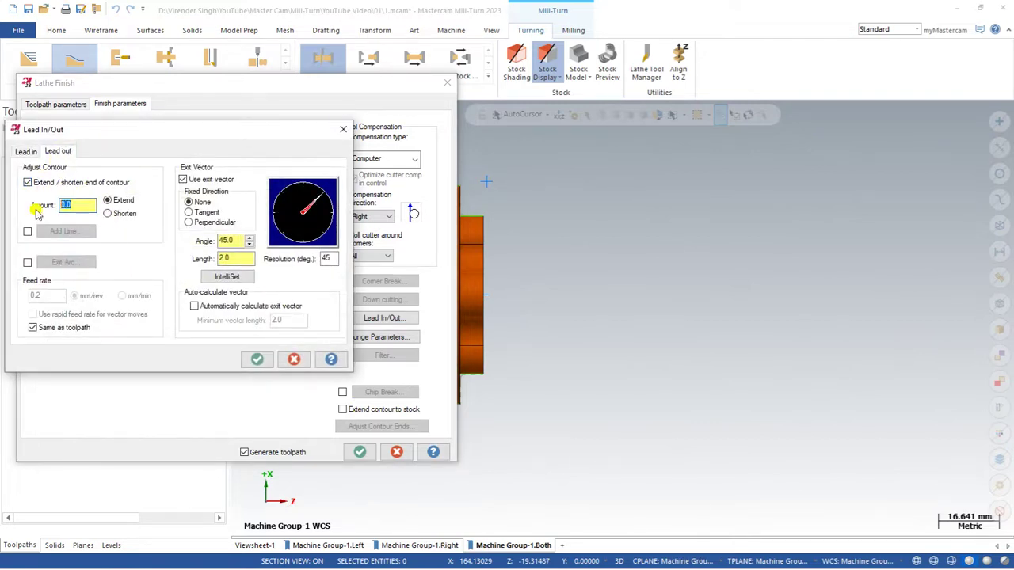
pyautogui.click(257, 359)
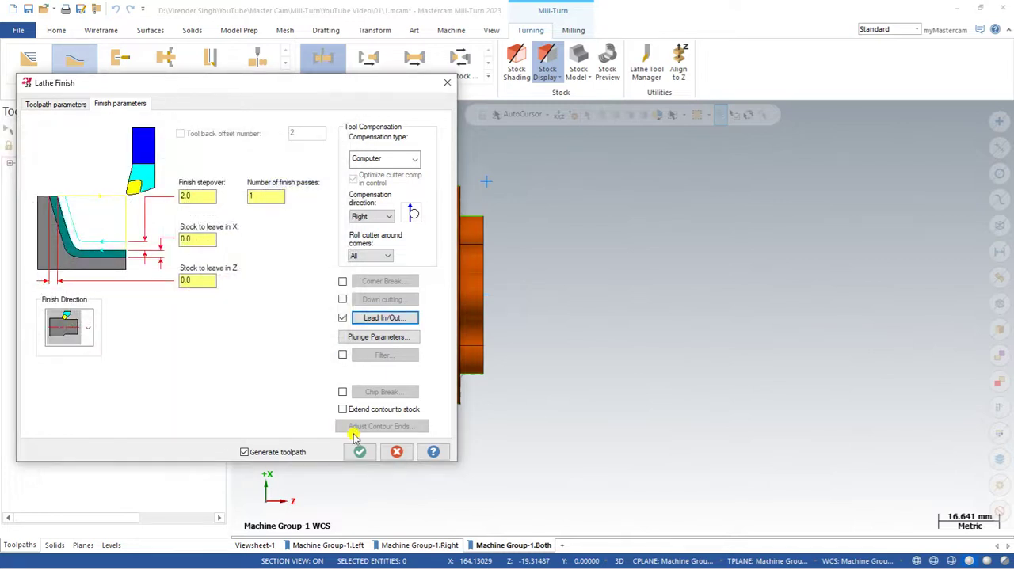
pyautogui.click(360, 451)
pyautogui.hotkey('alt', 't')
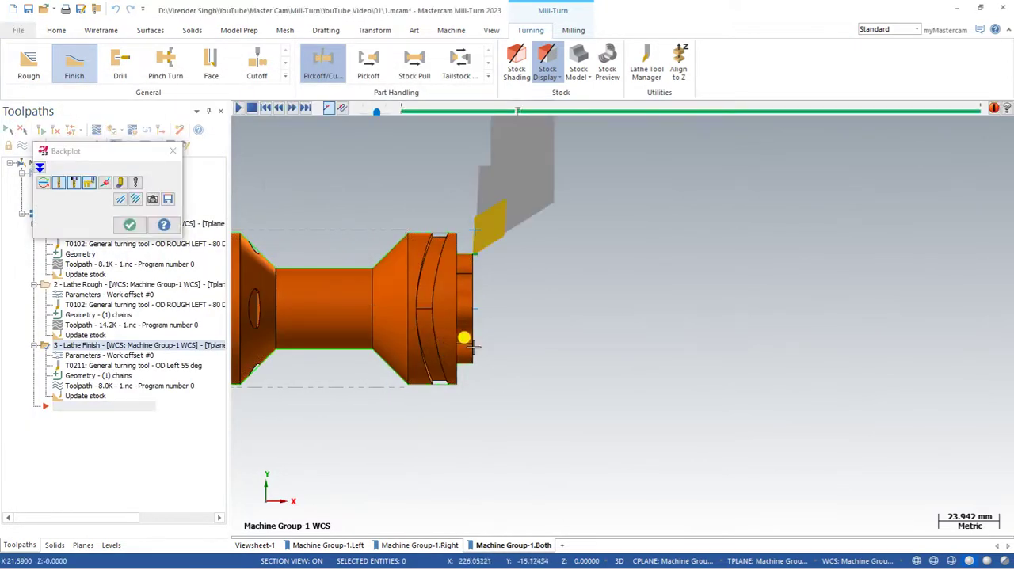
# Examine the whole part with the finishing tool's position in the backplot, and close the backplot
pyautogui.scroll(-4, 516, 366)
pyautogui.scroll(1, 522, 366)
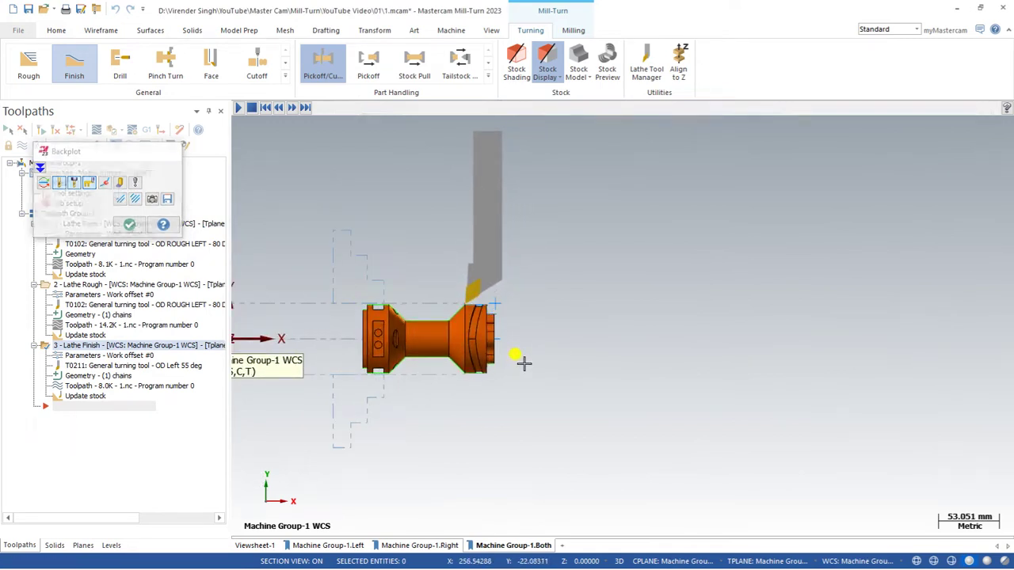
pyautogui.press('Escape')
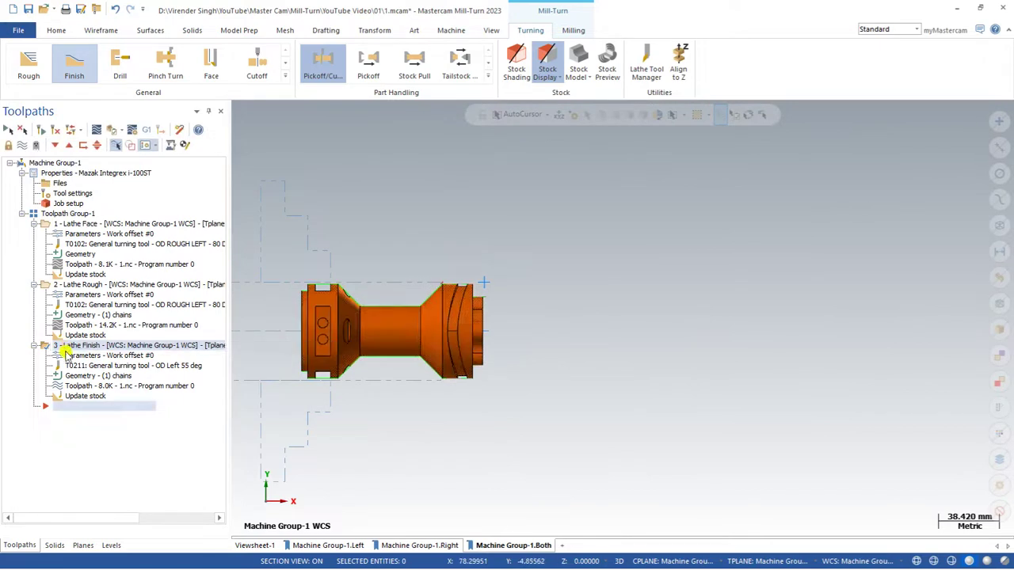
# Enable reference points in the finish operation, pick an approach point clear of the part, copy it to retract, and regenerate the toolpath
pyautogui.click(55, 103)
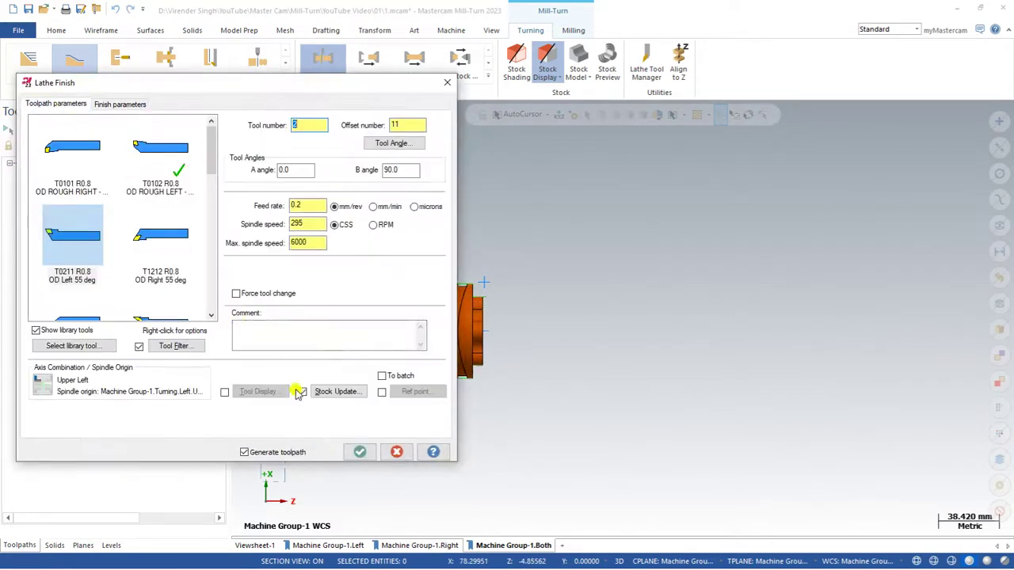
pyautogui.click(414, 391)
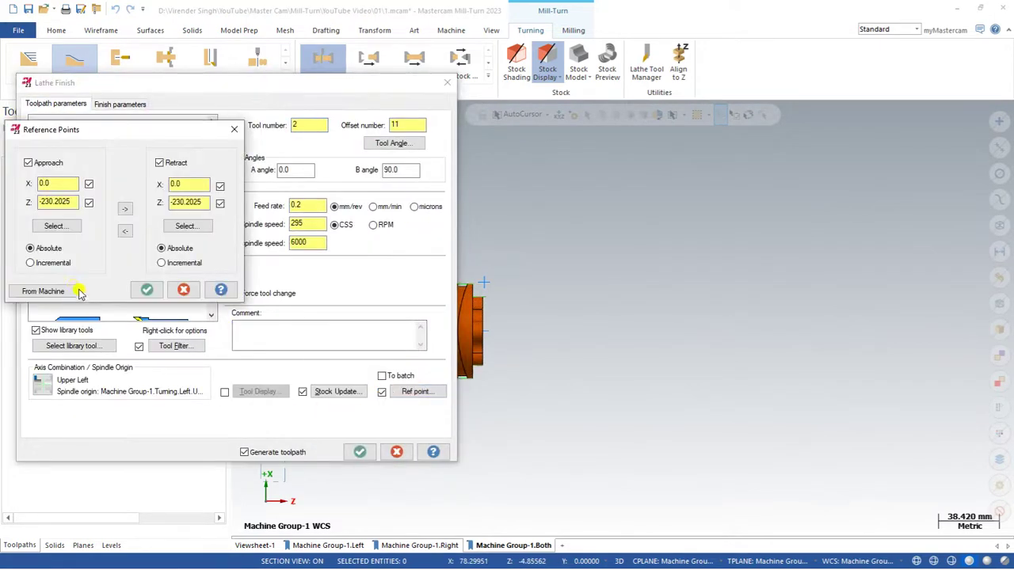
pyautogui.click(54, 227)
pyautogui.click(491, 243)
pyautogui.click(127, 214)
pyautogui.click(146, 290)
pyautogui.click(360, 452)
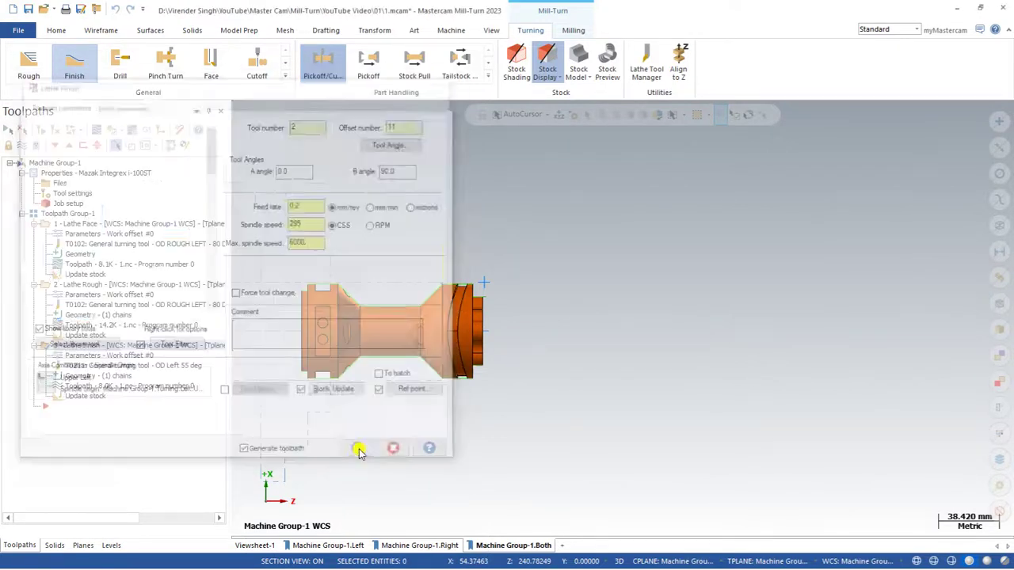
# Examine the rough and finish toolpaths individually against the part, checking which side of the part each one runs on
pyautogui.scroll(-2, 396, 416)
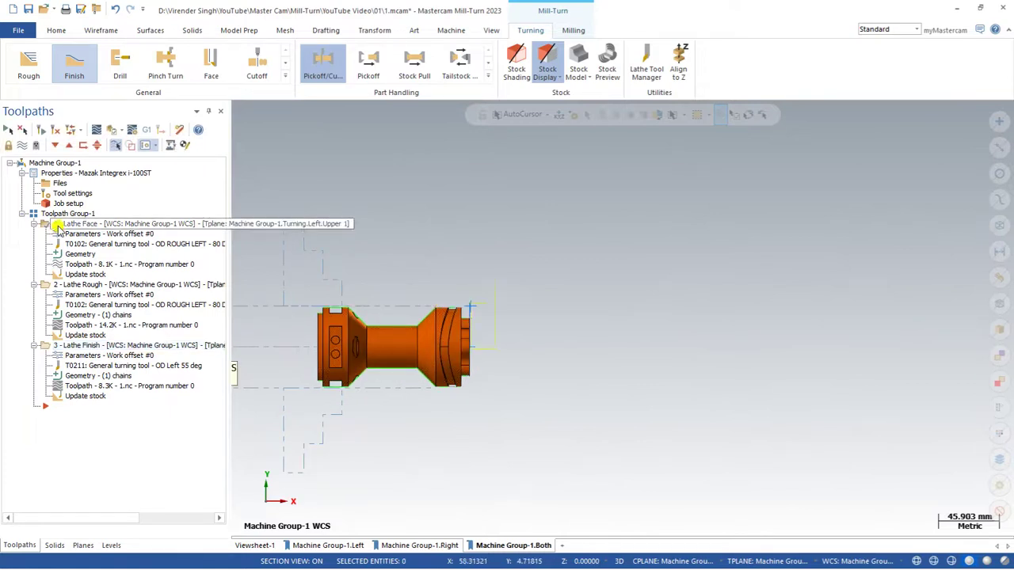
pyautogui.click(53, 294)
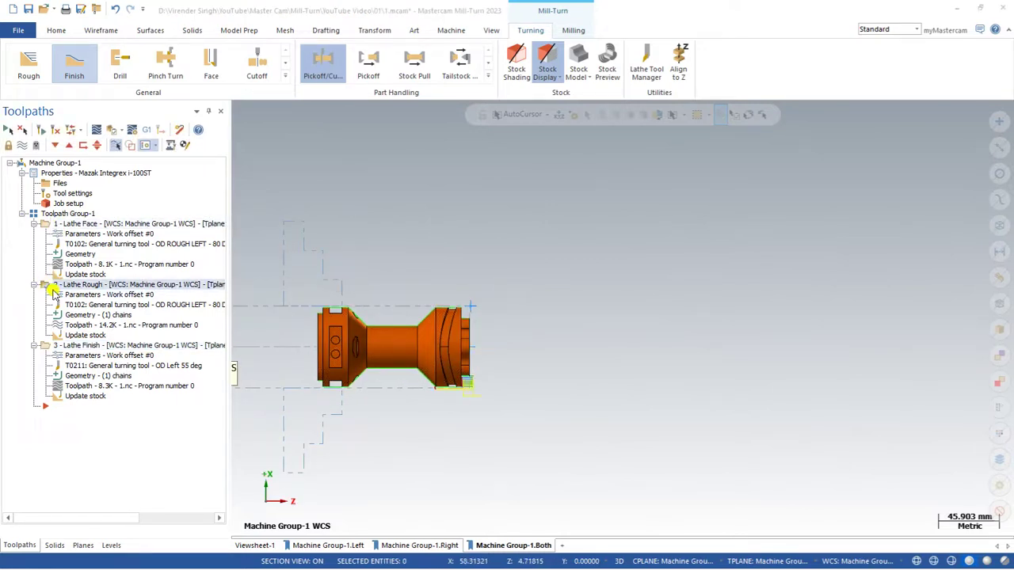
pyautogui.press('Escape')
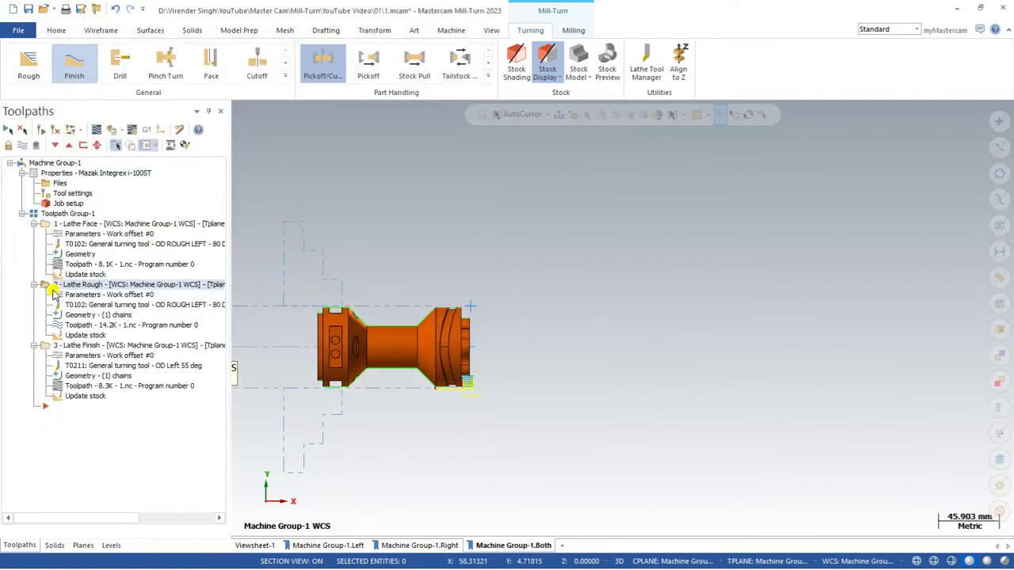
pyautogui.click(46, 346)
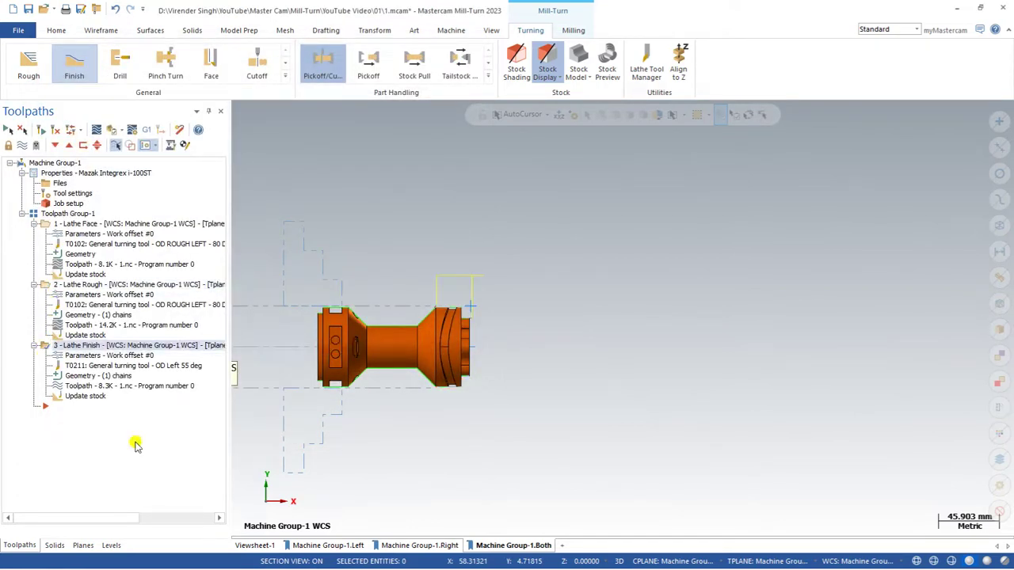
pyautogui.scroll(-2, 555, 349)
pyautogui.scroll(3, 428, 357)
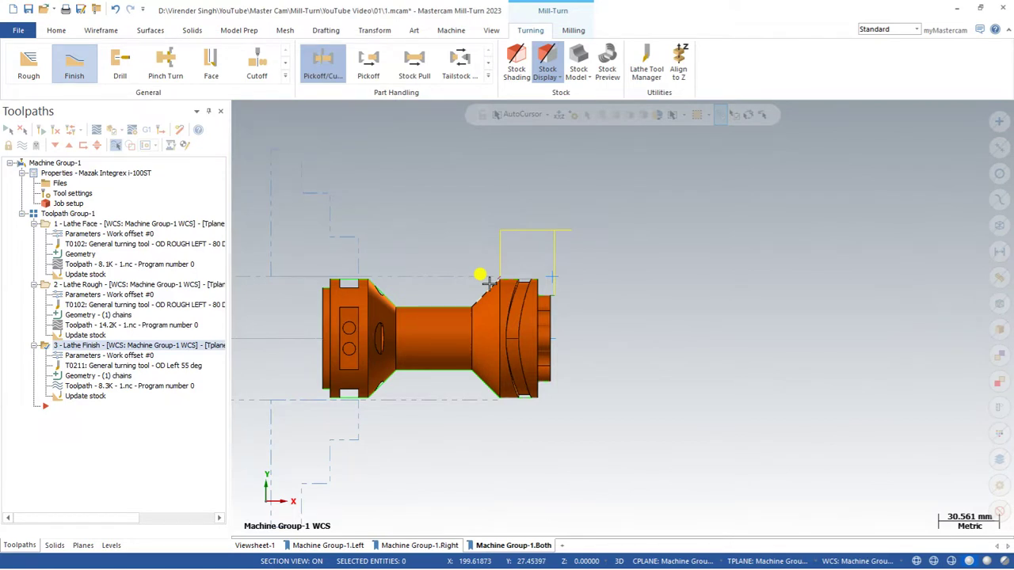
# Start a groove operation with the Chain definition and chain the recess profile on the part's lower side, from sloped wall to sloped wall
pyautogui.click(284, 79)
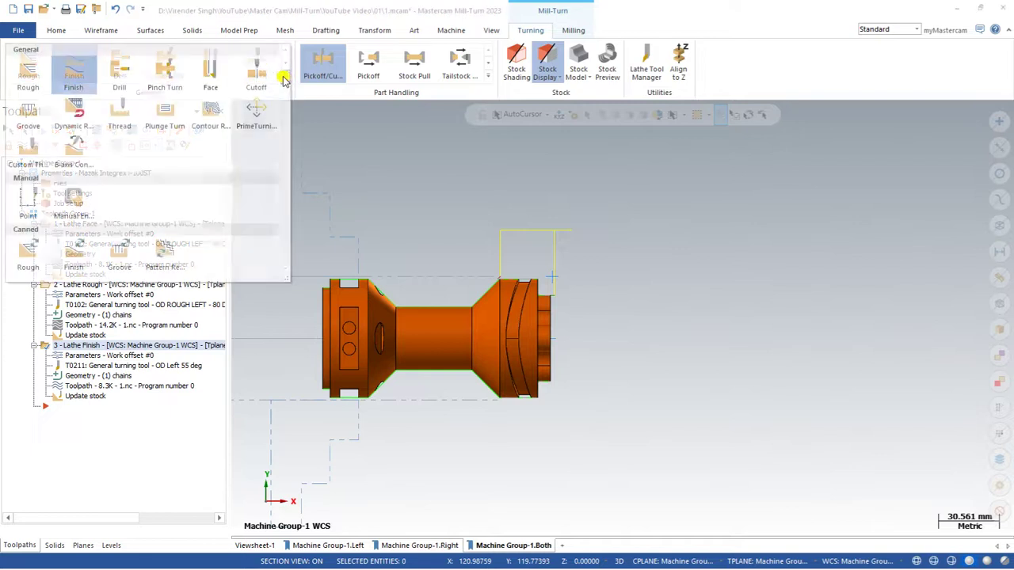
pyautogui.click(28, 119)
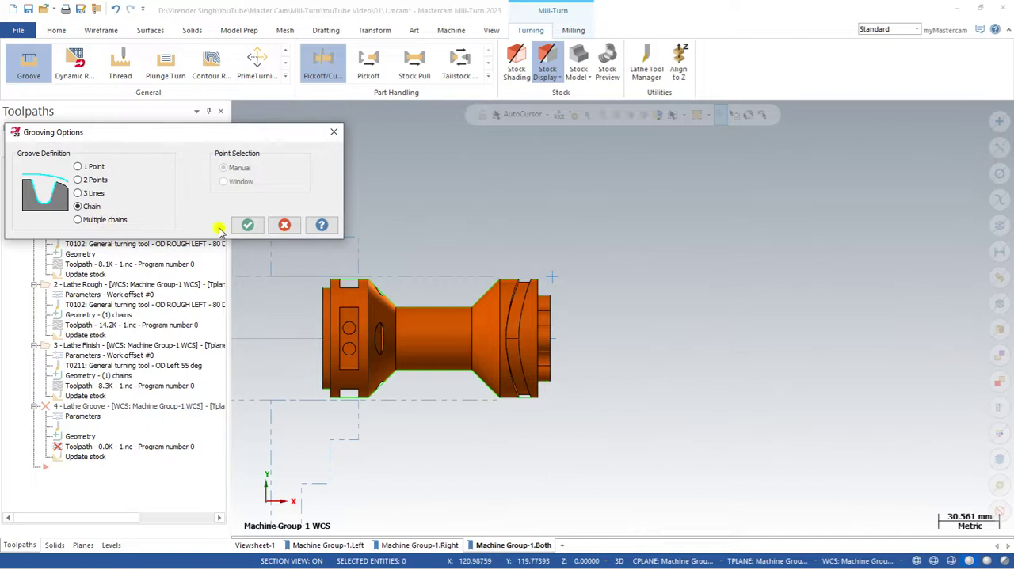
pyautogui.click(247, 225)
pyautogui.click(482, 388)
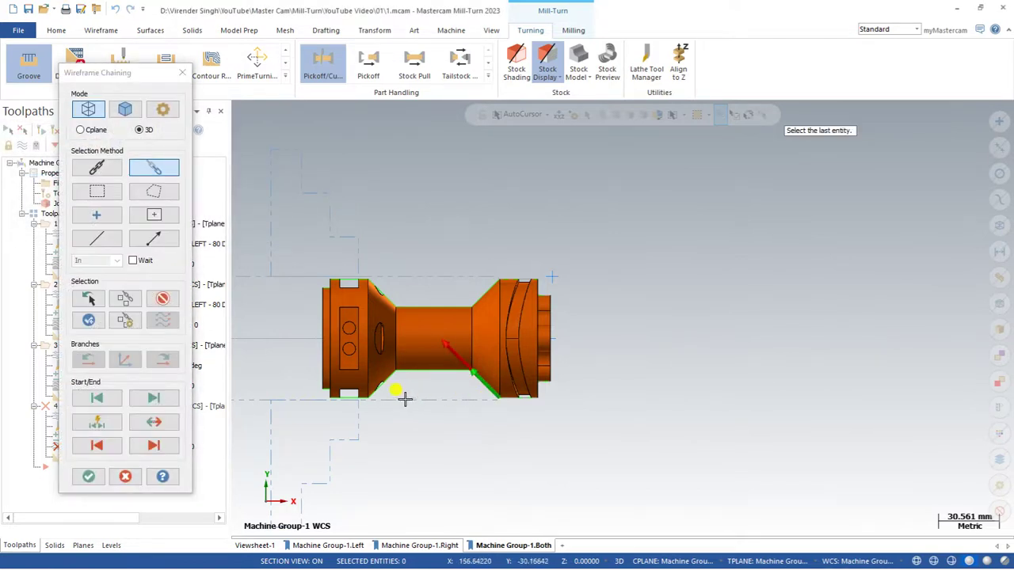
pyautogui.click(373, 386)
pyautogui.click(88, 476)
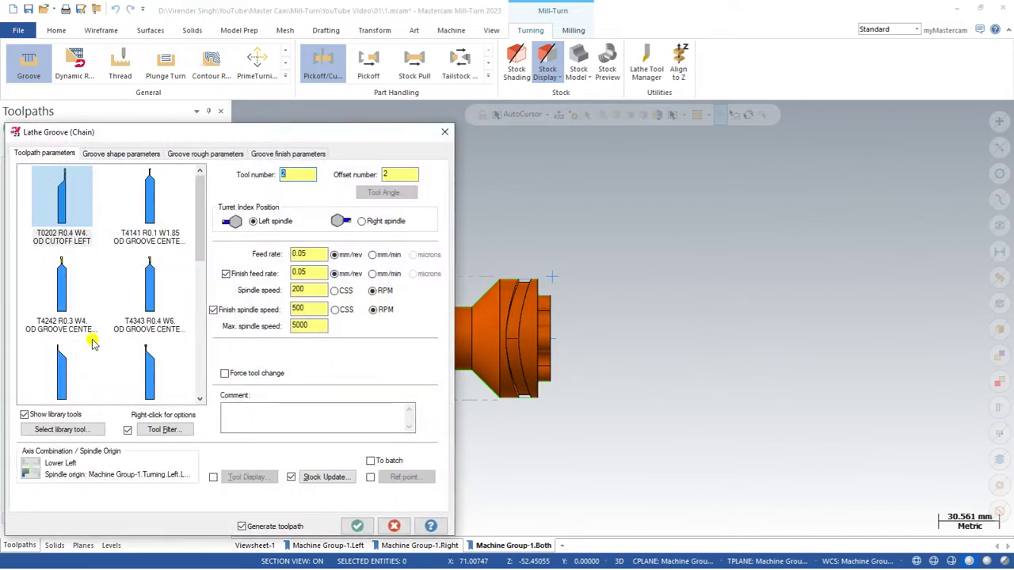
# Choose the T4545 OD GROOVE LEFT - MEDIUM tool and edit its insert dimension E and holder dimension C
pyautogui.click(151, 363)
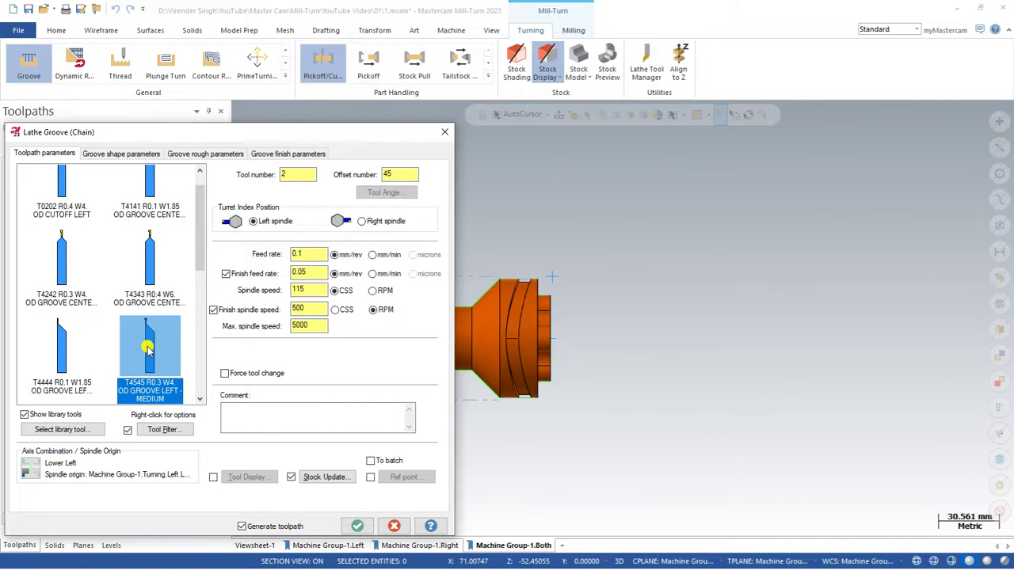
pyautogui.doubleClick(148, 349)
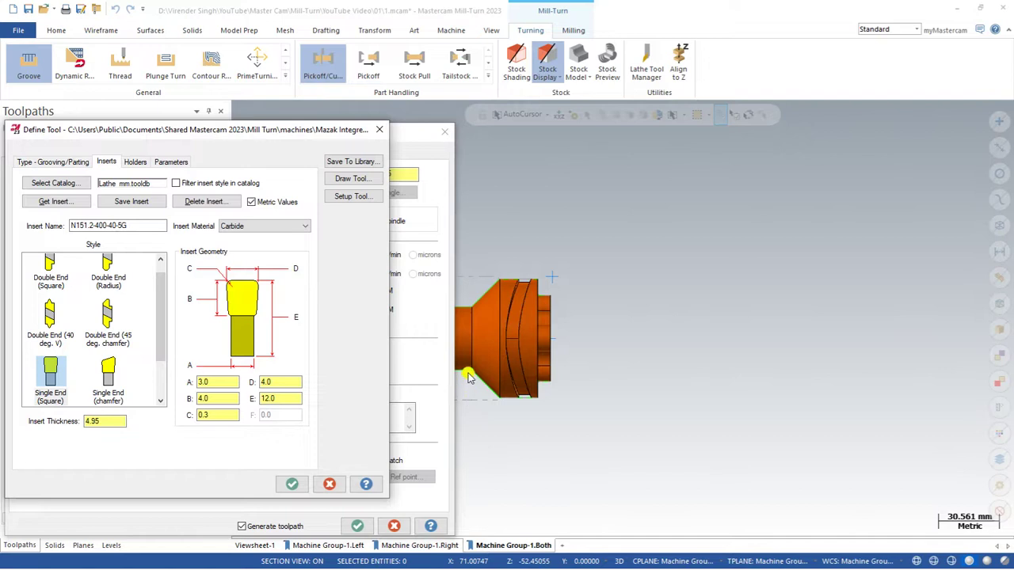
pyautogui.doubleClick(282, 399)
pyautogui.click(134, 162)
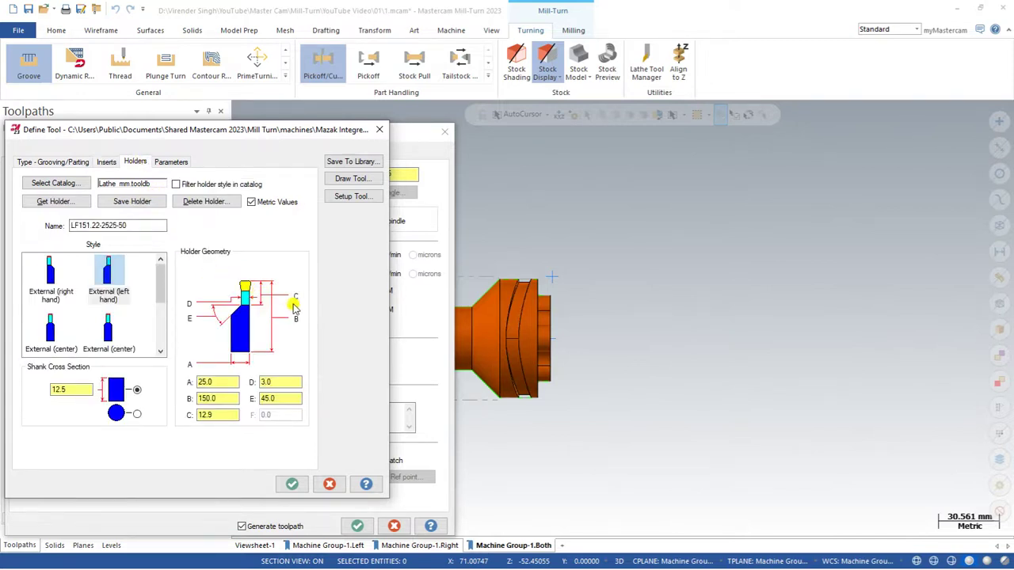
pyautogui.doubleClick(225, 413)
pyautogui.click(292, 484)
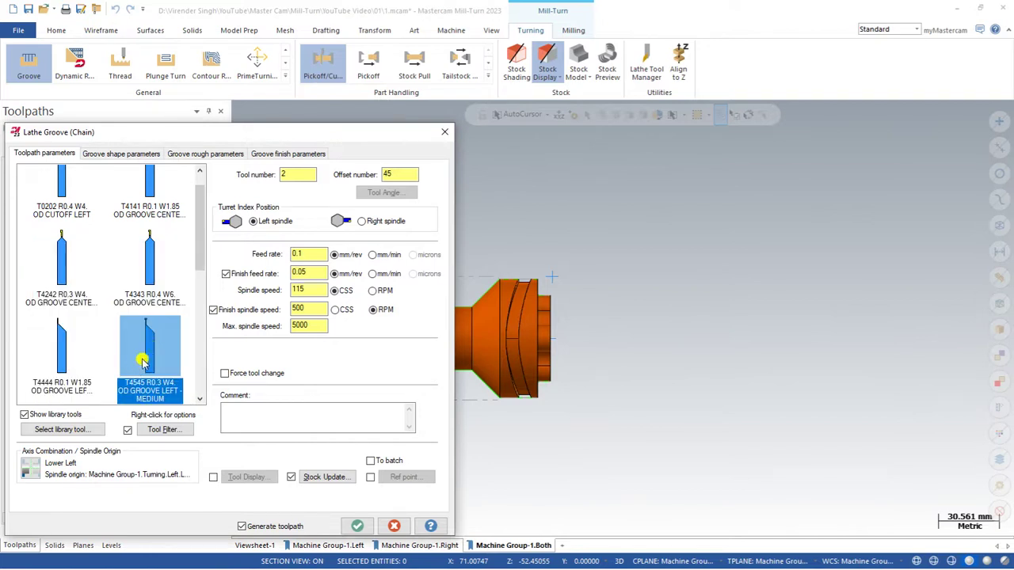
pyautogui.scroll(-2, 202, 333)
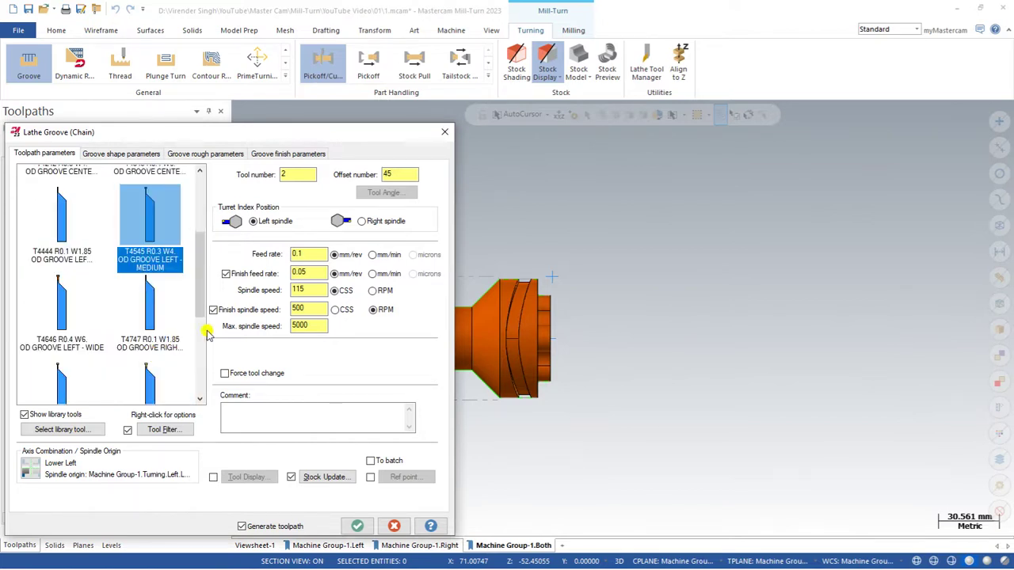
pyautogui.click(148, 207)
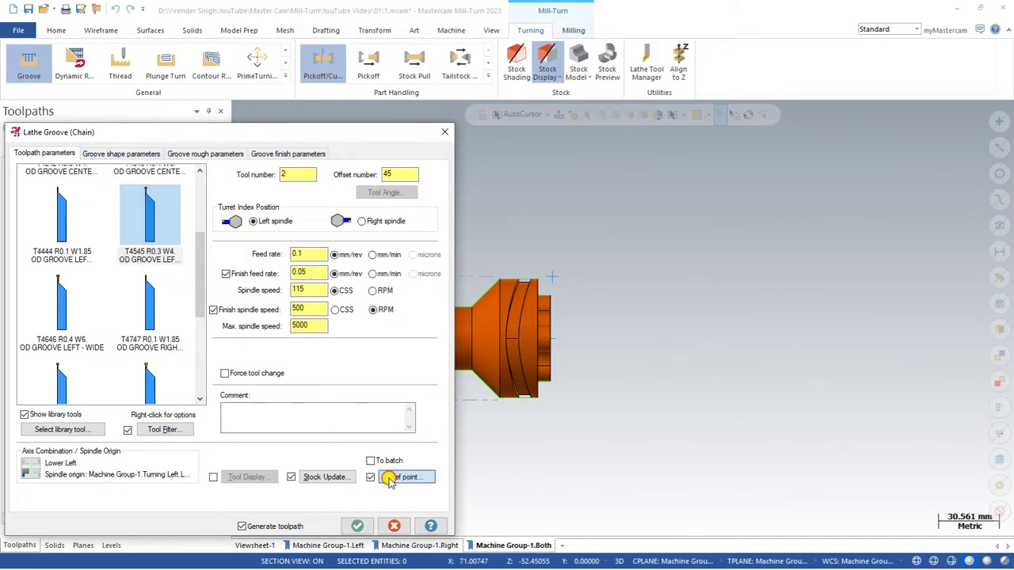
# Pick the groove's approach reference point below the part's free end, about X 42.58, Z 14.30, and copy it to the retract point
pyautogui.click(402, 477)
pyautogui.click(54, 227)
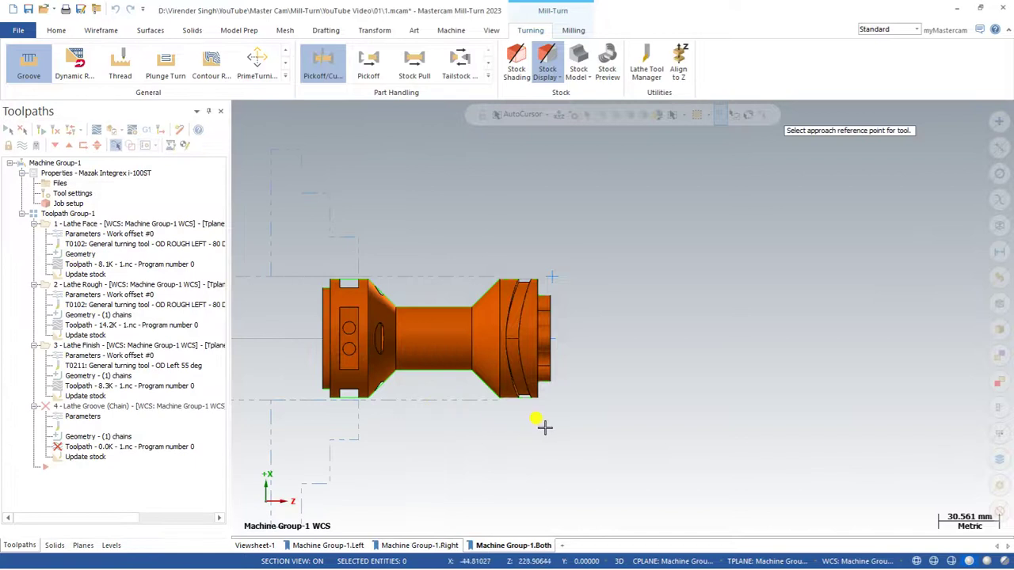
pyautogui.click(575, 422)
pyautogui.click(124, 211)
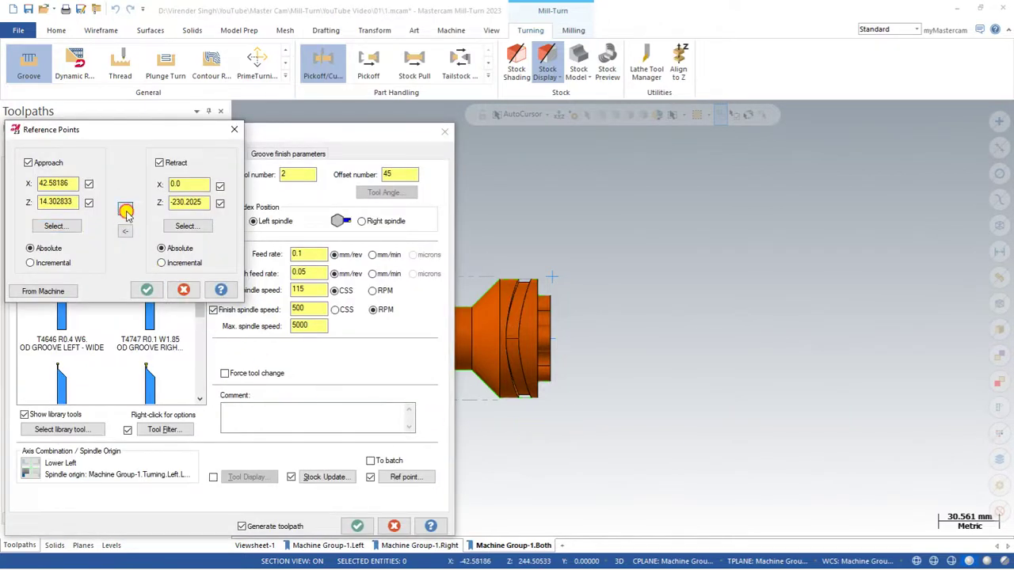
pyautogui.click(146, 290)
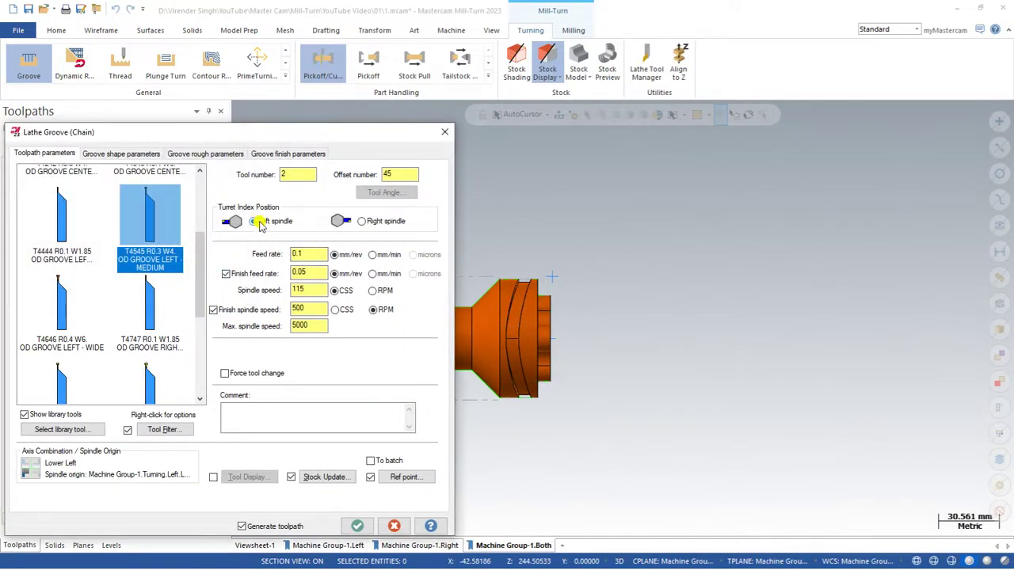
# Set the groove walls to Smooth in the roughing parameters, check the shape and finish parameters, and generate the groove toolpath
pyautogui.click(149, 158)
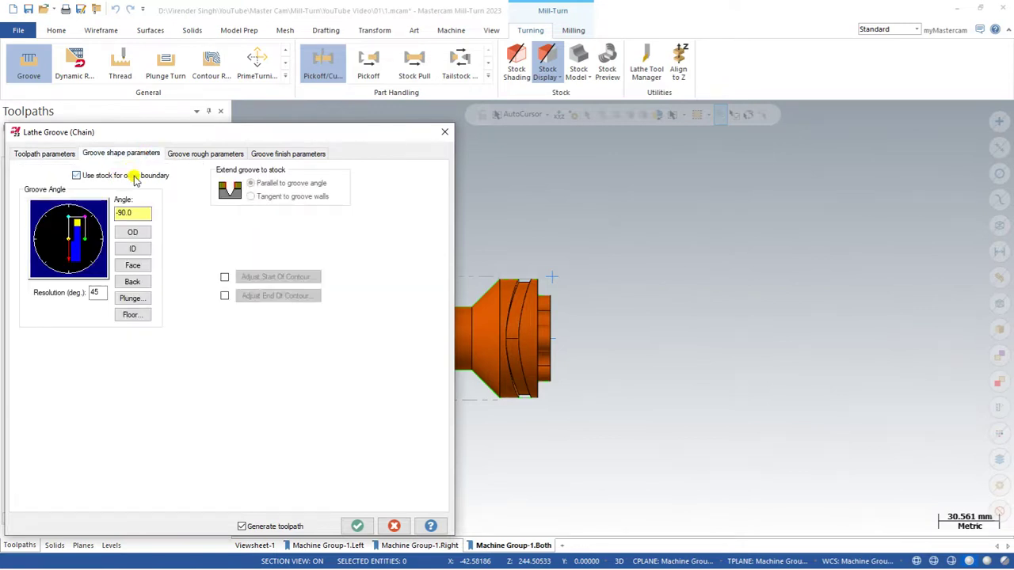
pyautogui.click(203, 154)
pyautogui.click(368, 377)
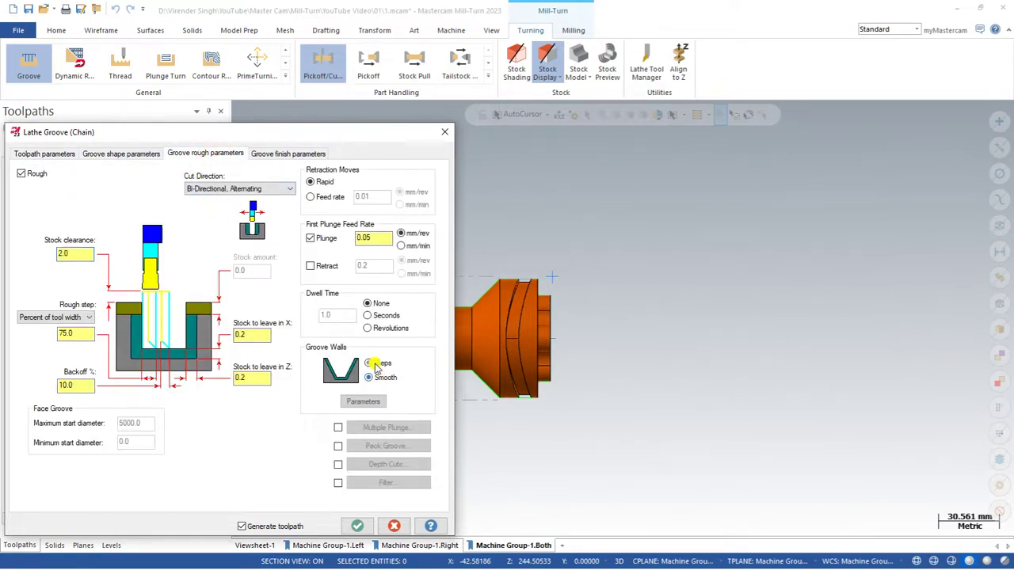
pyautogui.click(303, 155)
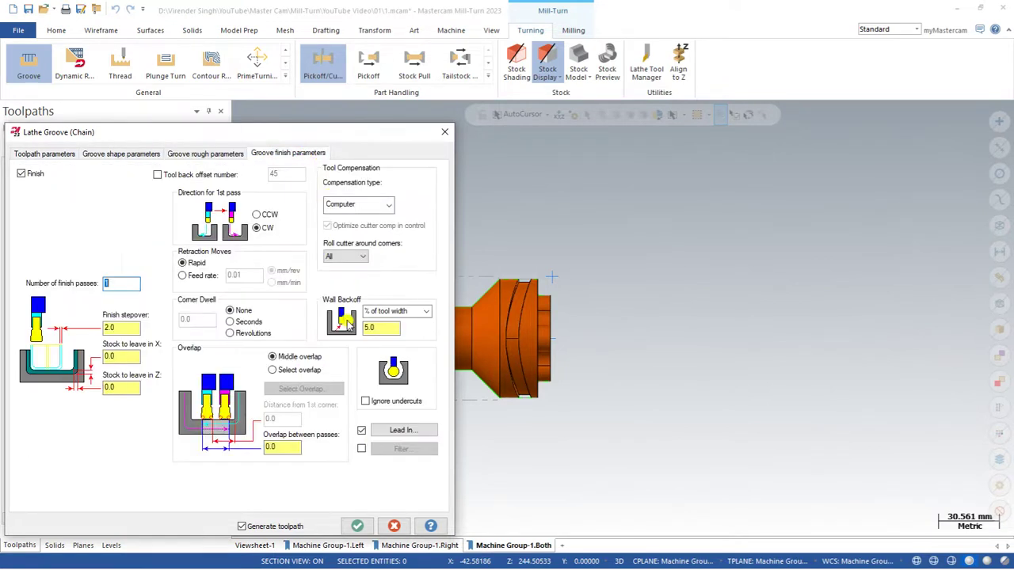
pyautogui.click(357, 526)
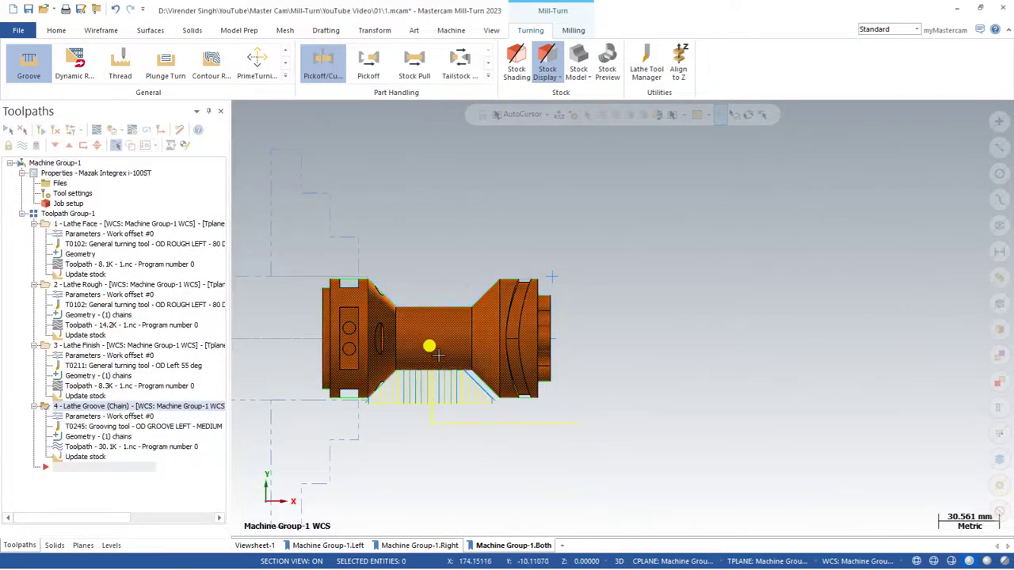
# Select all four turning operations and send them to Mastercam Code Expert's Sync Manager, maximizing its window
pyautogui.scroll(-1, 429, 368)
pyautogui.scroll(-3, 428, 369)
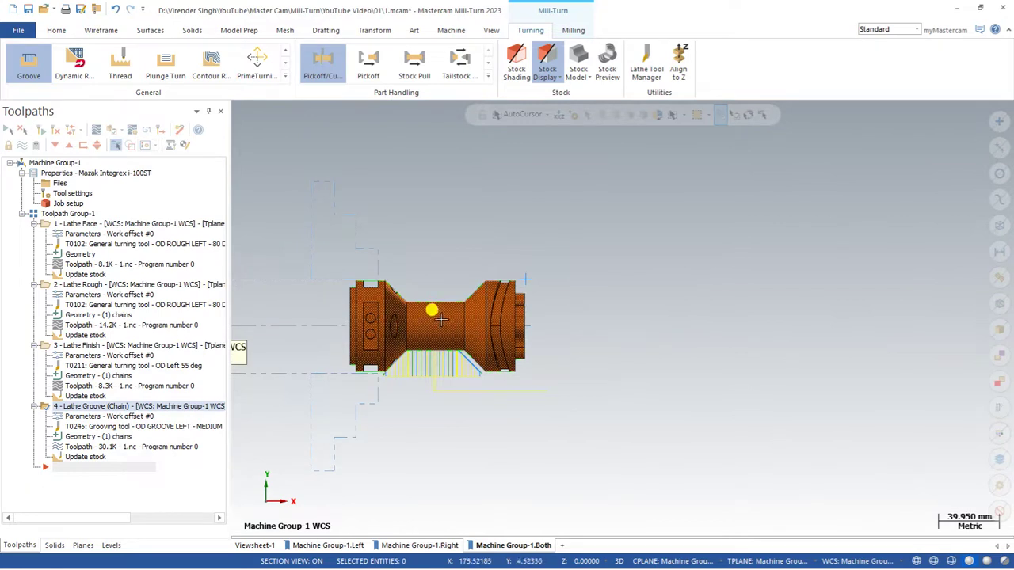
pyautogui.scroll(-3, 446, 309)
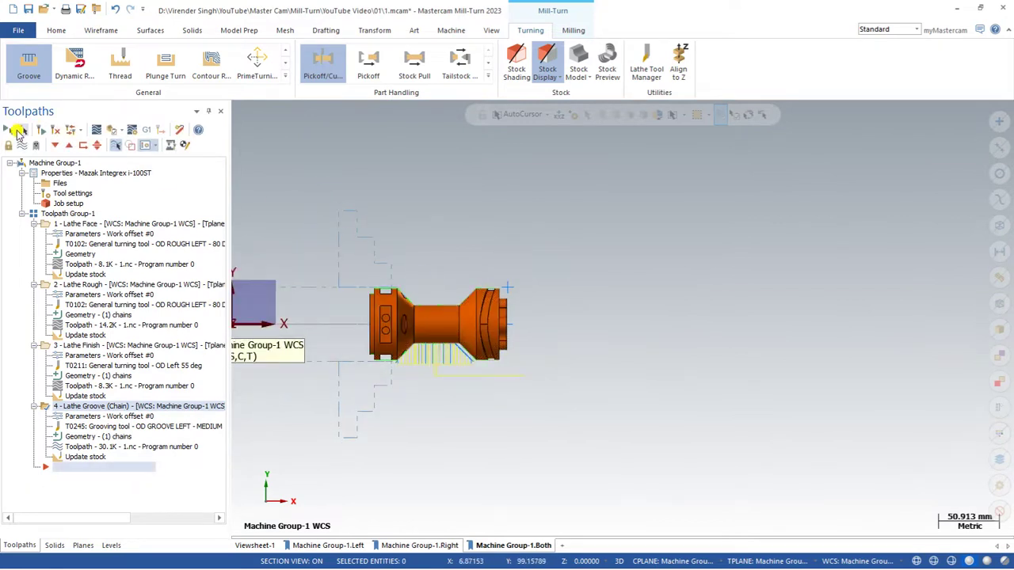
pyautogui.scroll(-2, 308, 208)
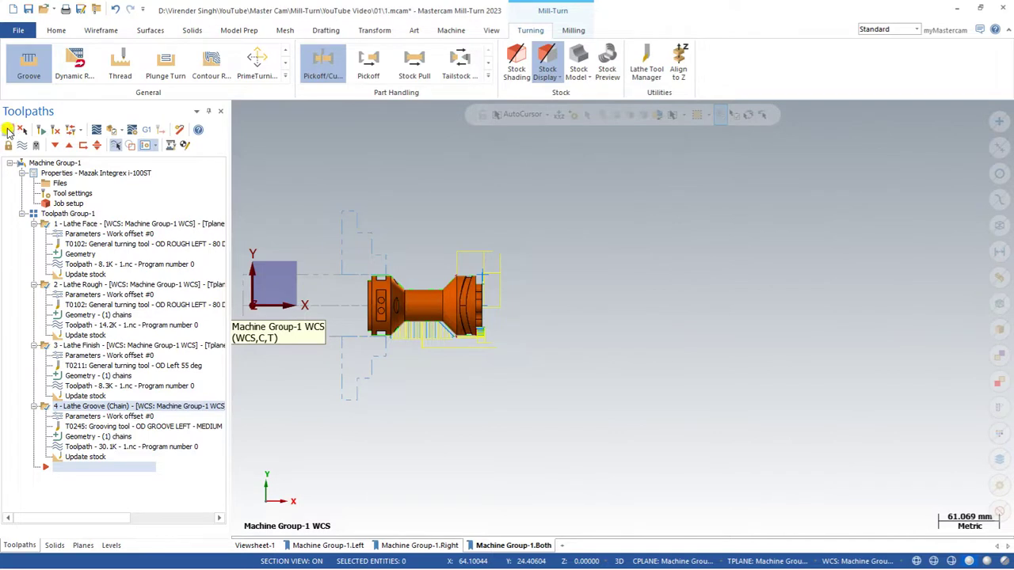
pyautogui.click(147, 131)
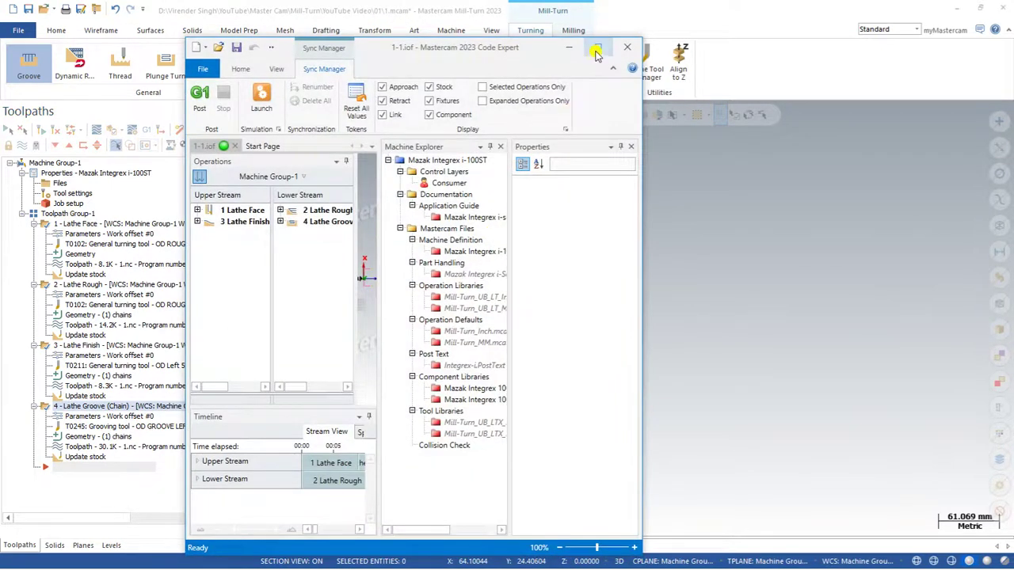
pyautogui.click(595, 46)
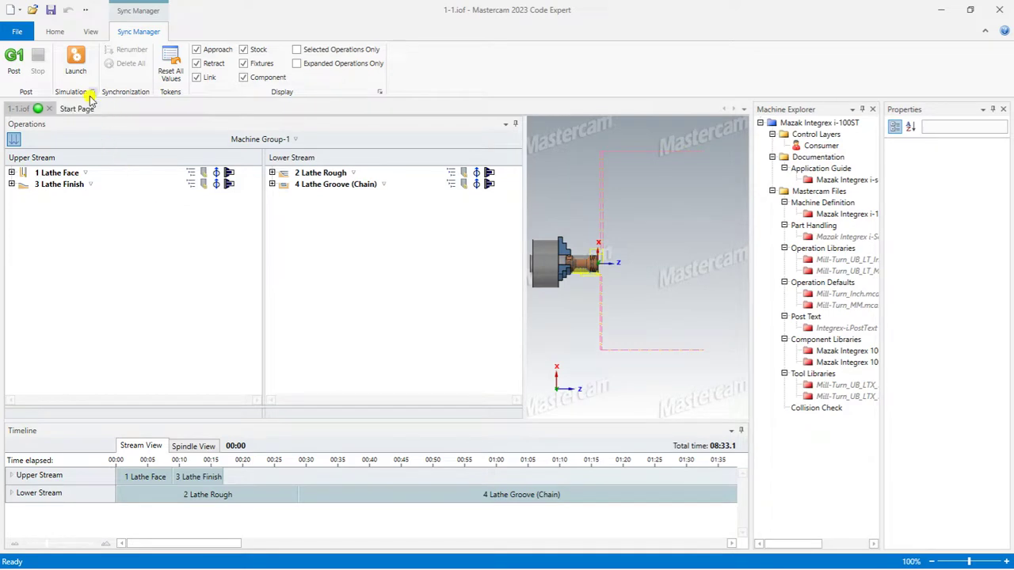
# Launch the machine simulation in Mastercam Simulator and show the machine together with its housing
pyautogui.click(75, 63)
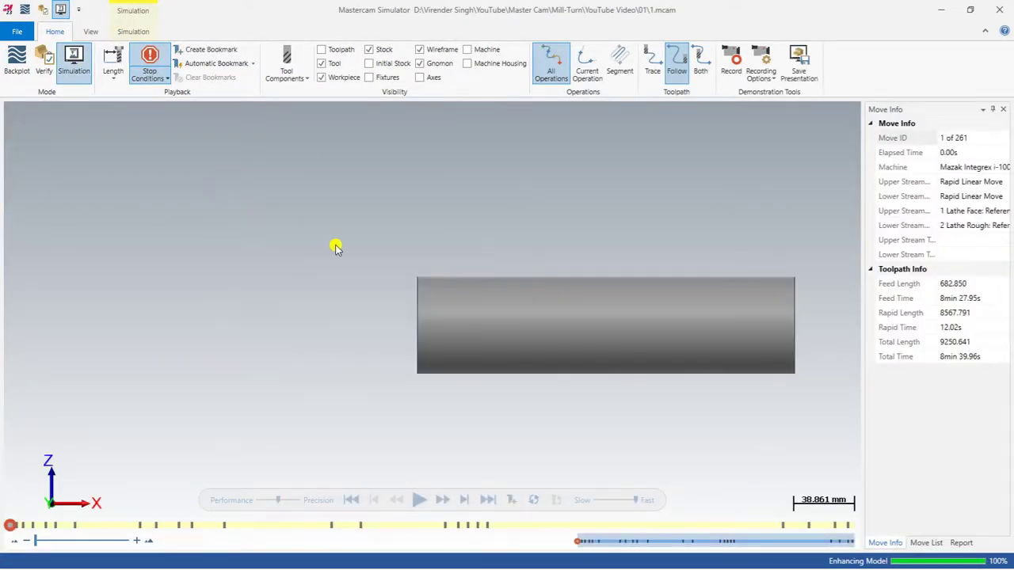
pyautogui.scroll(-1, 353, 263)
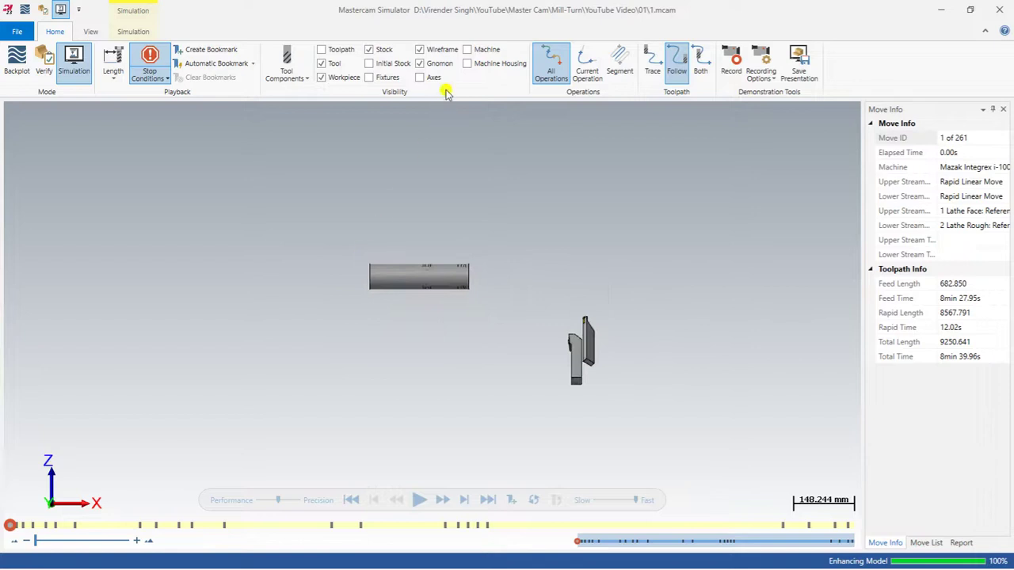
pyautogui.click(469, 50)
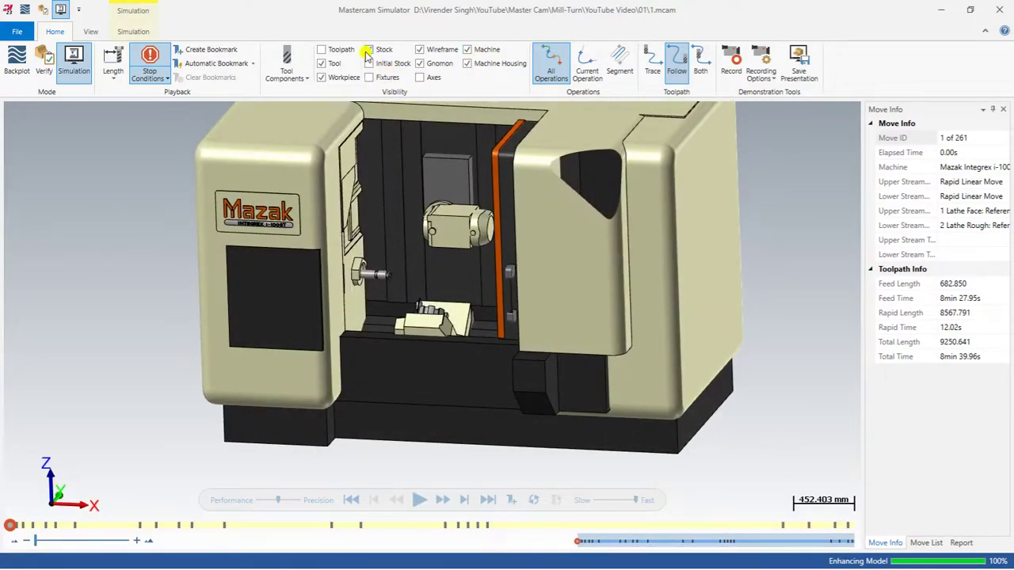
# Show the fixtures in the machine simulation so the chuck and jaws appear around the part
pyautogui.scroll(10, 404, 237)
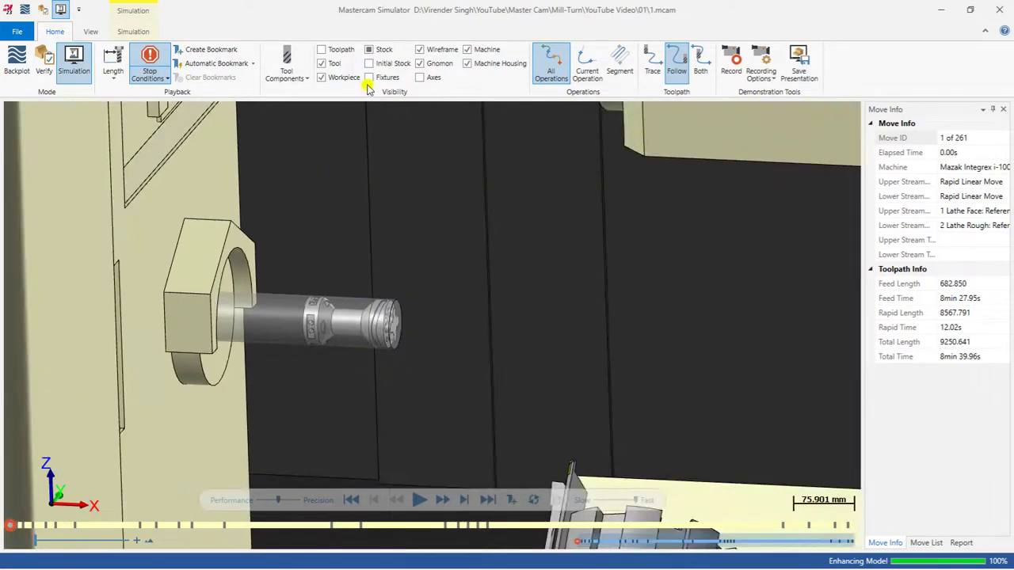
pyautogui.click(377, 77)
pyautogui.scroll(-1, 356, 319)
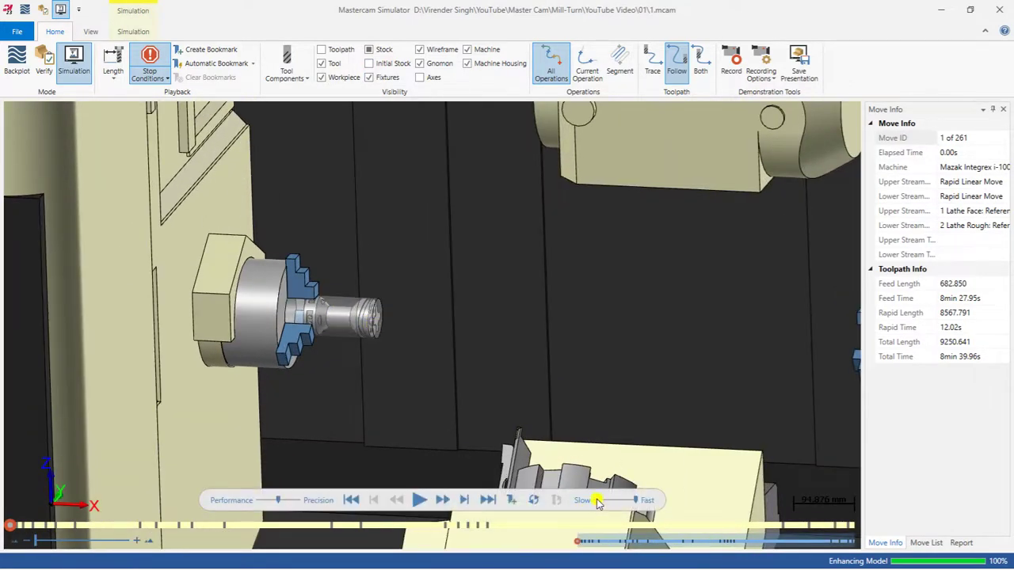
# Play the unsynchronized machine simulation to its end at reduced speed, watching the turret and chuck, and close the simulator
pyautogui.click(421, 500)
pyautogui.scroll(-2, 340, 364)
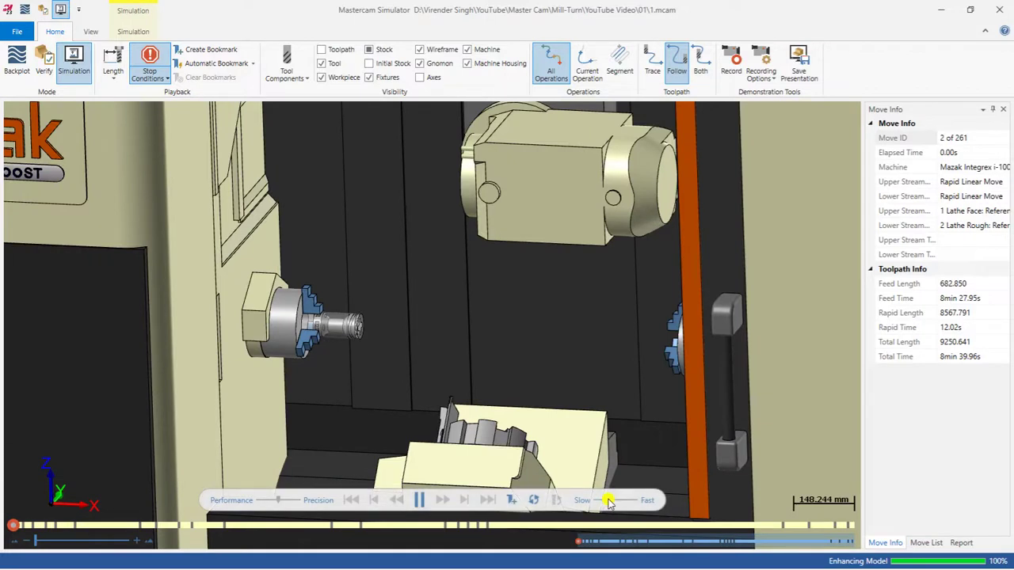
pyautogui.scroll(-1, 369, 335)
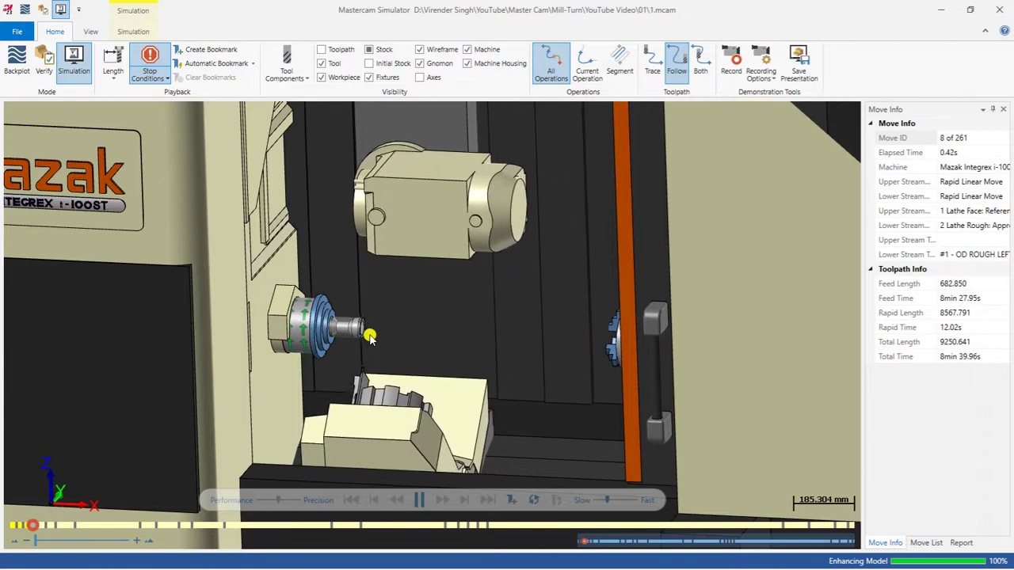
pyautogui.moveTo(607, 499); pyautogui.dragTo(613, 500)
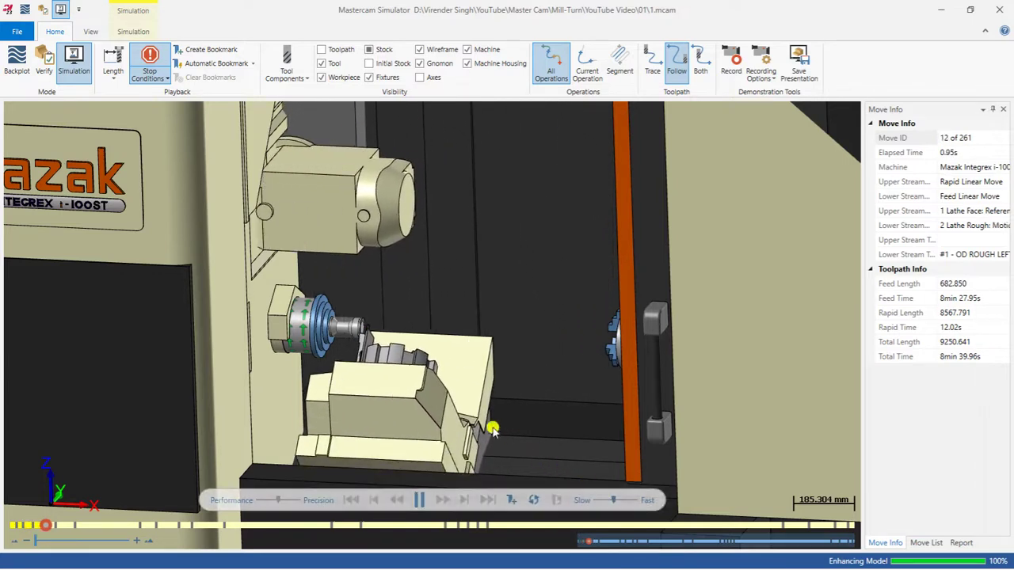
pyautogui.scroll(3, 376, 352)
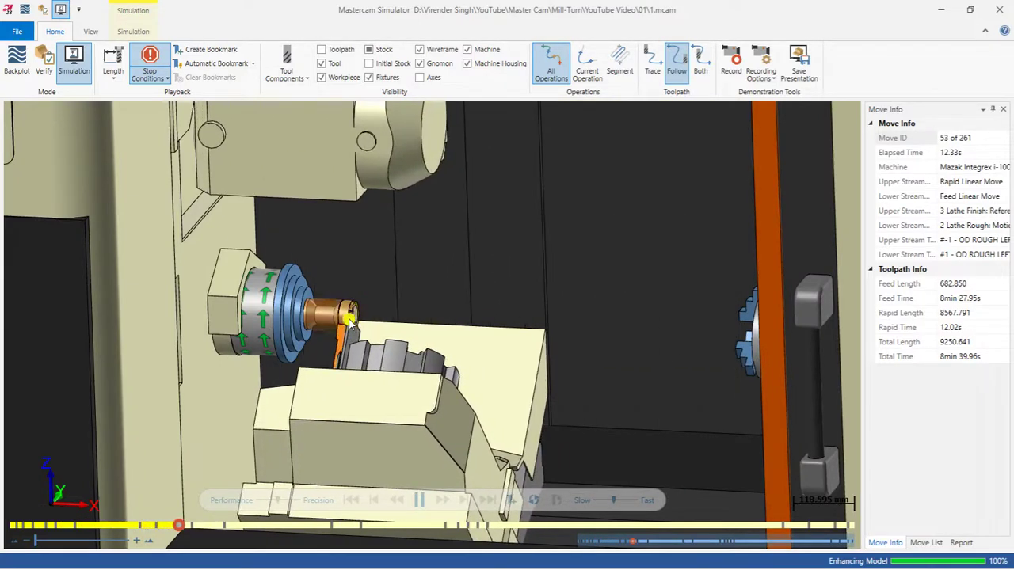
pyautogui.scroll(1, 349, 321)
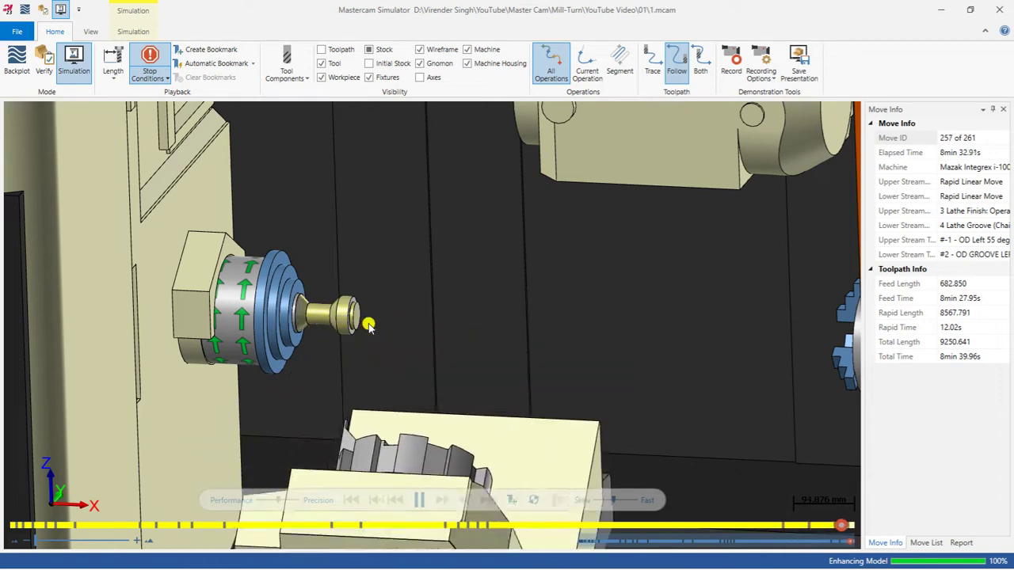
pyautogui.scroll(-5, 368, 325)
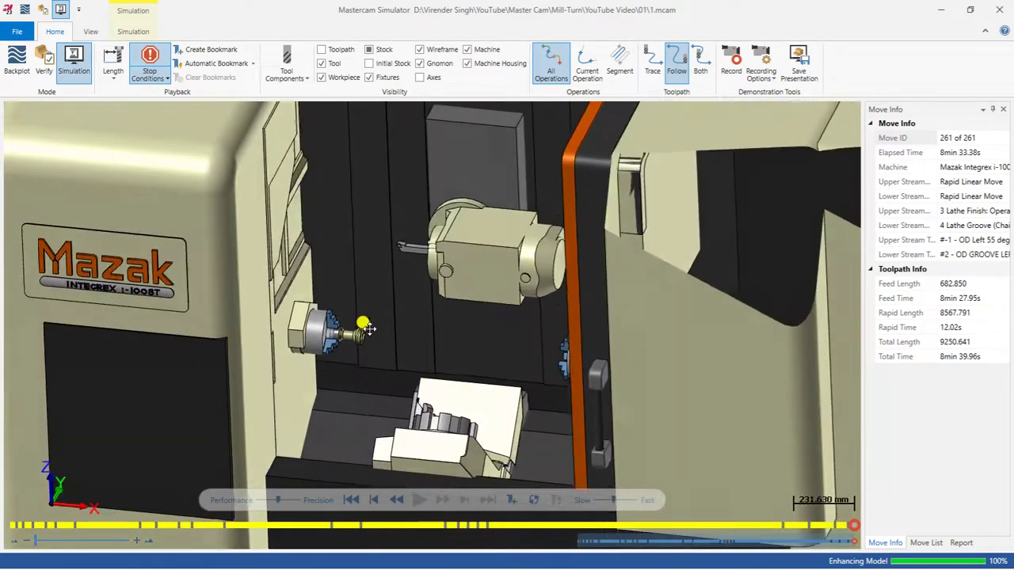
pyautogui.scroll(-3, 367, 296)
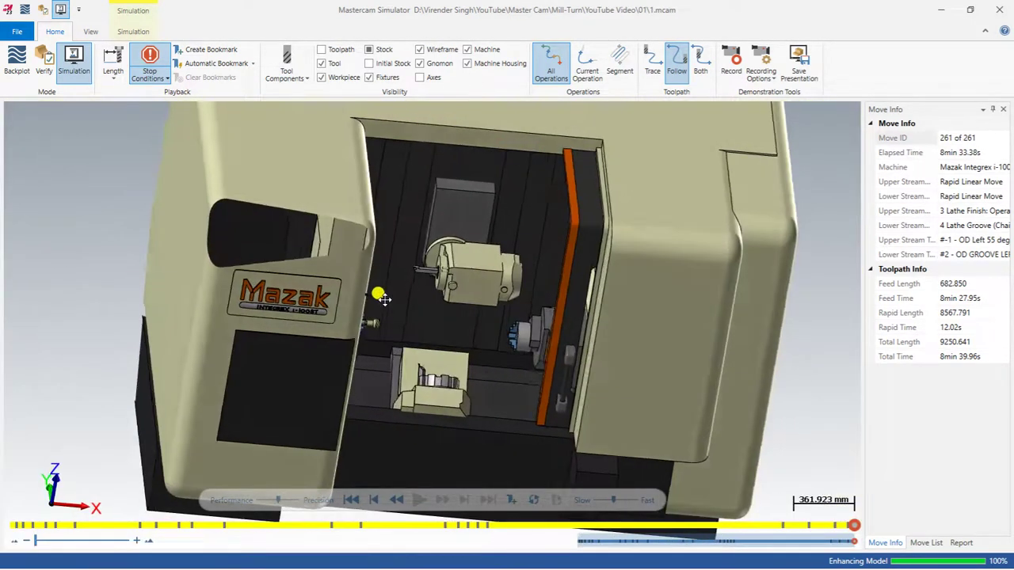
pyautogui.moveTo(371, 293); pyautogui.dragTo(373, 296, button='middle')
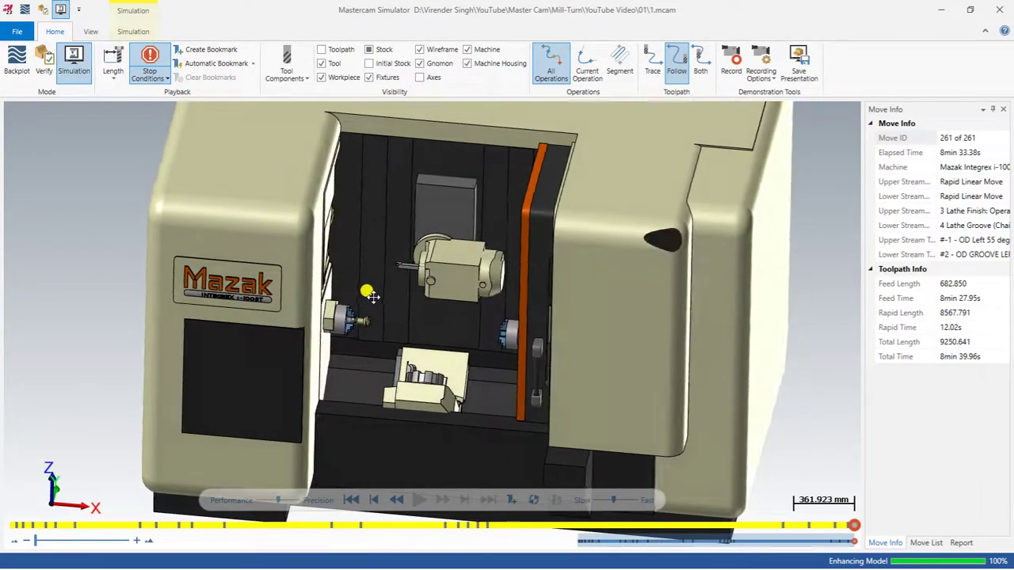
pyautogui.click(1000, 8)
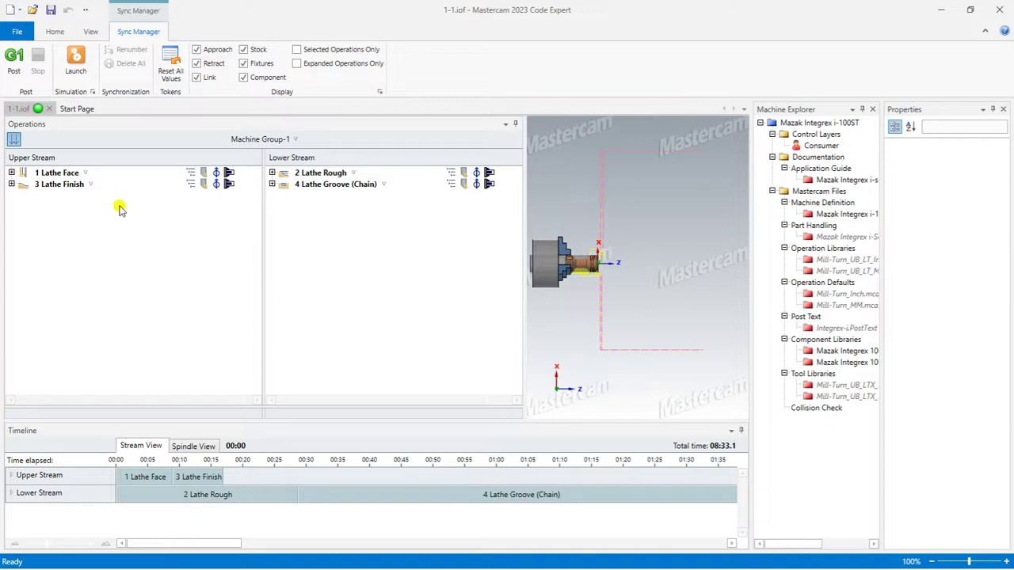
# Expand all operations and add end-to-start syncs so they run in the order Lathe Face, Lathe Rough, Lathe Finish, Lathe Groove
pyautogui.click(58, 173)
pyautogui.rightClick(59, 174)
pyautogui.click(89, 181)
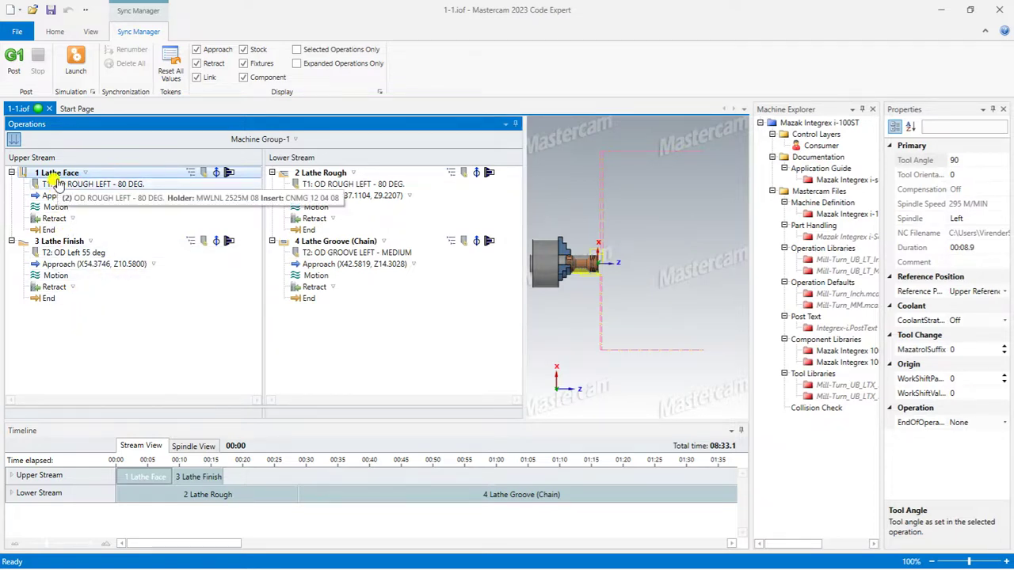
pyautogui.click(46, 230)
pyautogui.moveTo(80, 223); pyautogui.dragTo(302, 187)
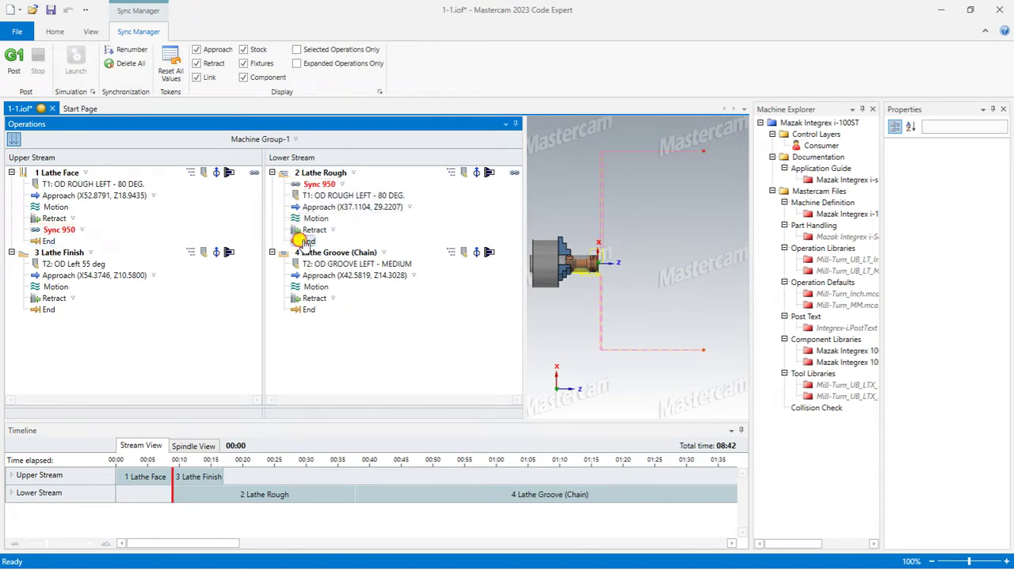
pyautogui.moveTo(257, 229); pyautogui.dragTo(74, 264)
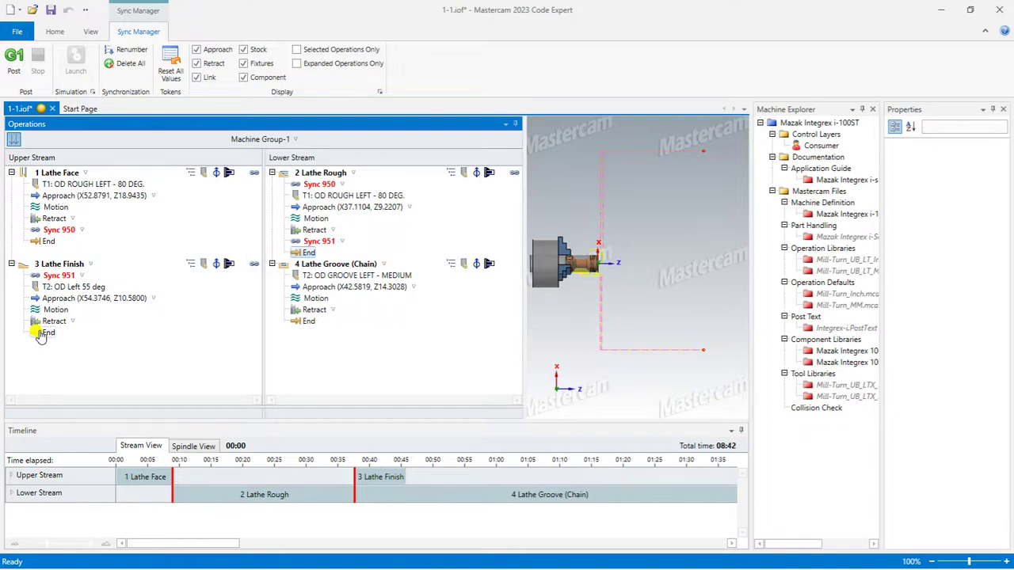
pyautogui.moveTo(41, 335); pyautogui.dragTo(298, 272)
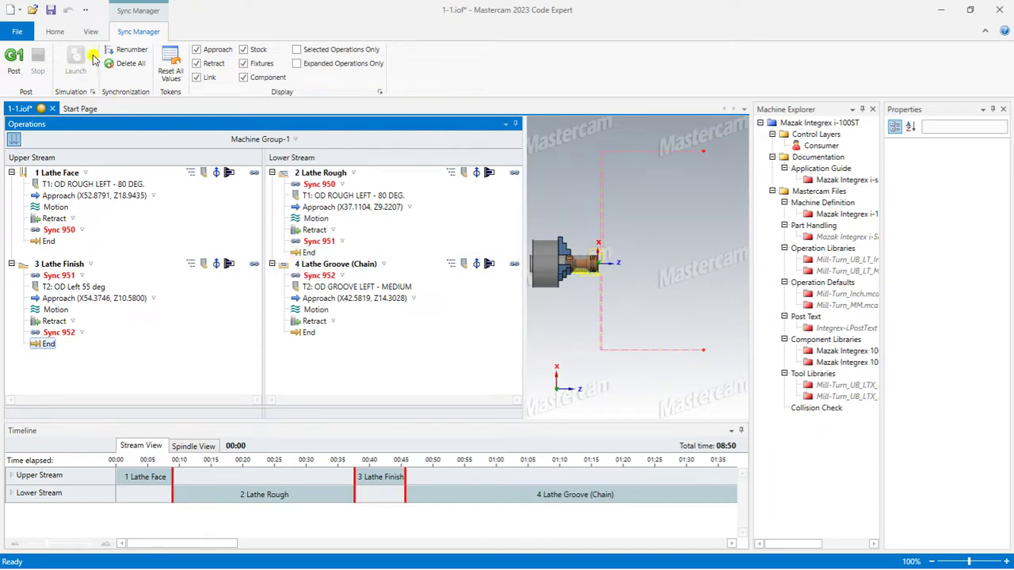
# Save the synchronized file and relaunch the machine simulation, viewing the machine from an angle
pyautogui.click(49, 12)
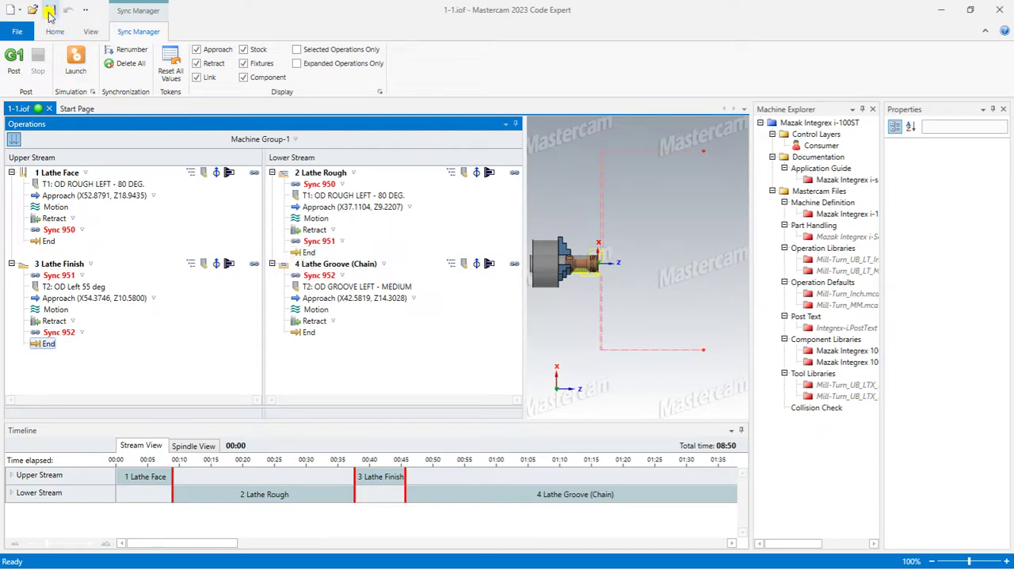
pyautogui.click(76, 62)
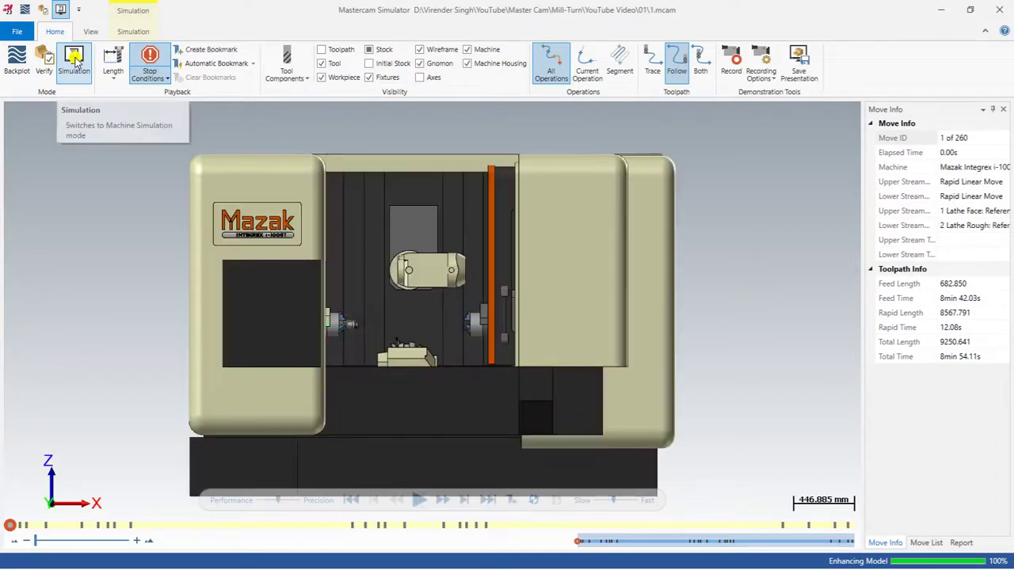
pyautogui.scroll(5, 364, 333)
pyautogui.scroll(-5, 356, 321)
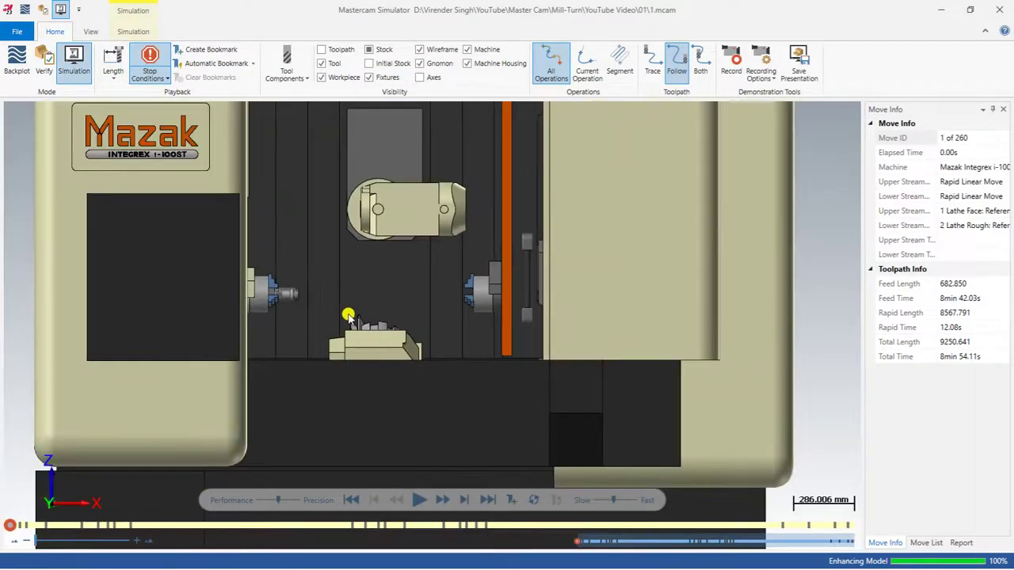
pyautogui.moveTo(351, 317); pyautogui.dragTo(339, 331, button='middle')
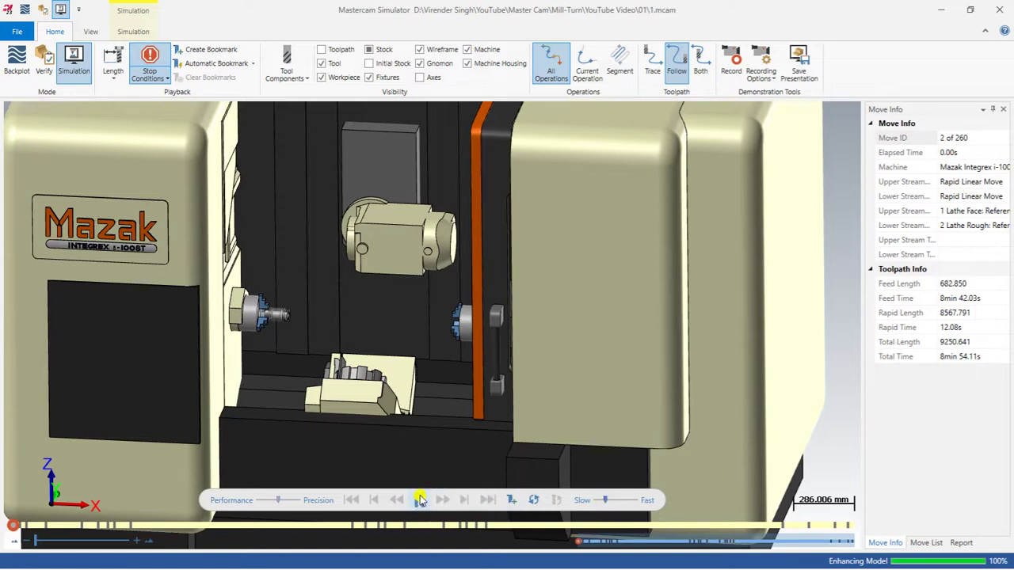
# Watch the synchronized simulation up close on the chuck and both tool carriers, raising the playback speed partway through
pyautogui.scroll(-4, 362, 226)
pyautogui.scroll(2, 356, 285)
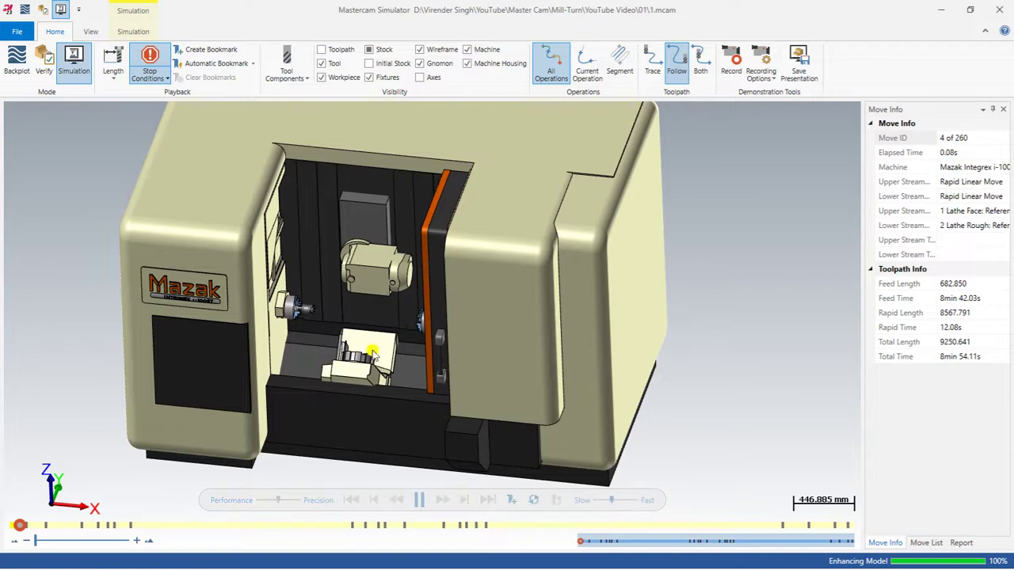
pyautogui.scroll(3, 346, 317)
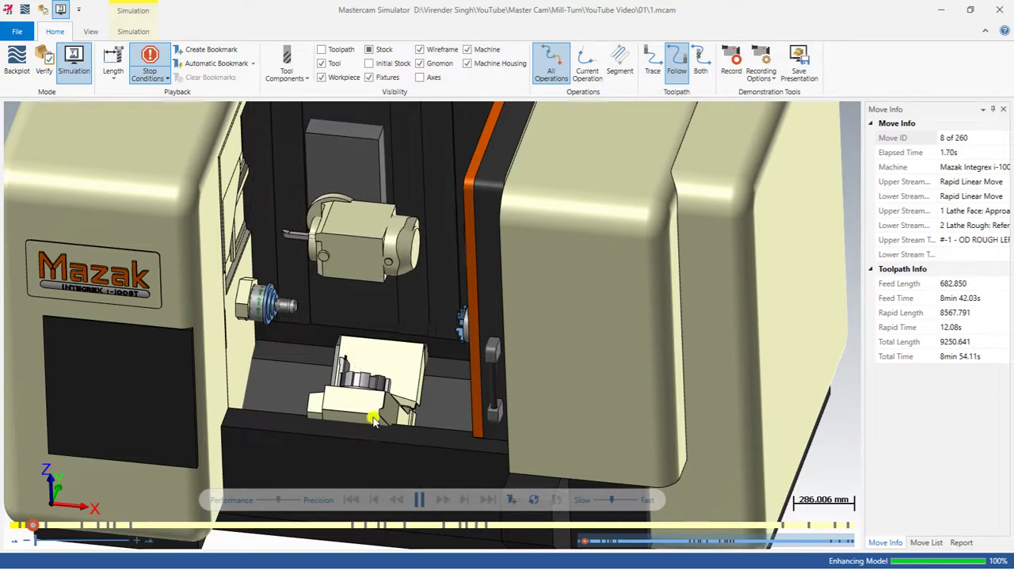
pyautogui.scroll(3, 305, 277)
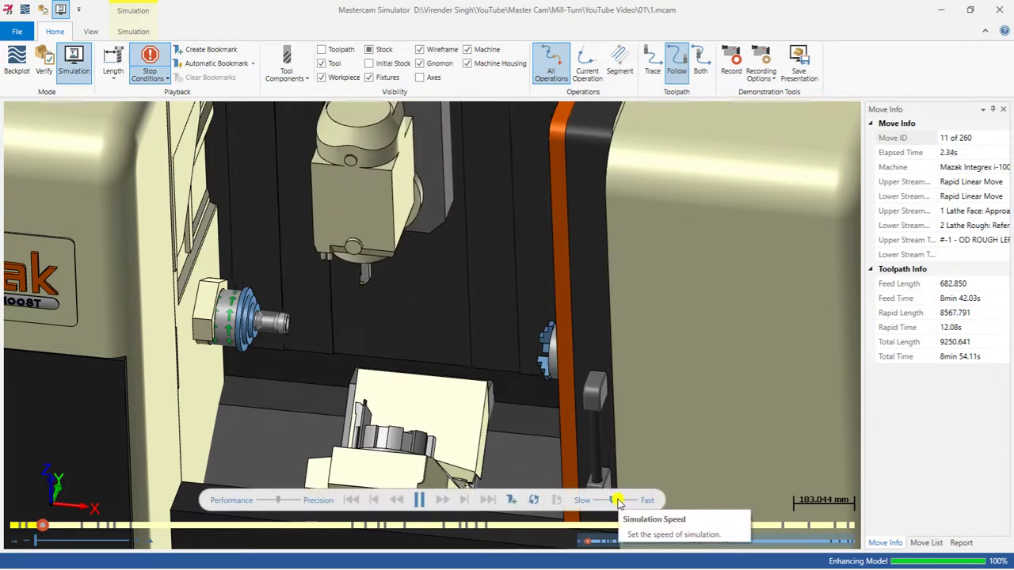
pyautogui.scroll(3, 298, 322)
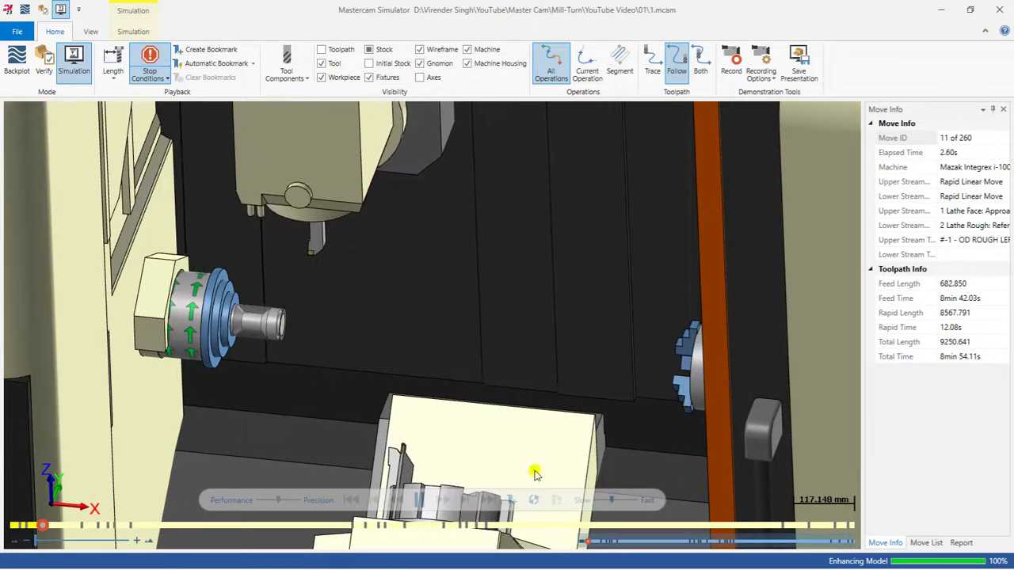
pyautogui.moveTo(611, 501); pyautogui.dragTo(619, 501)
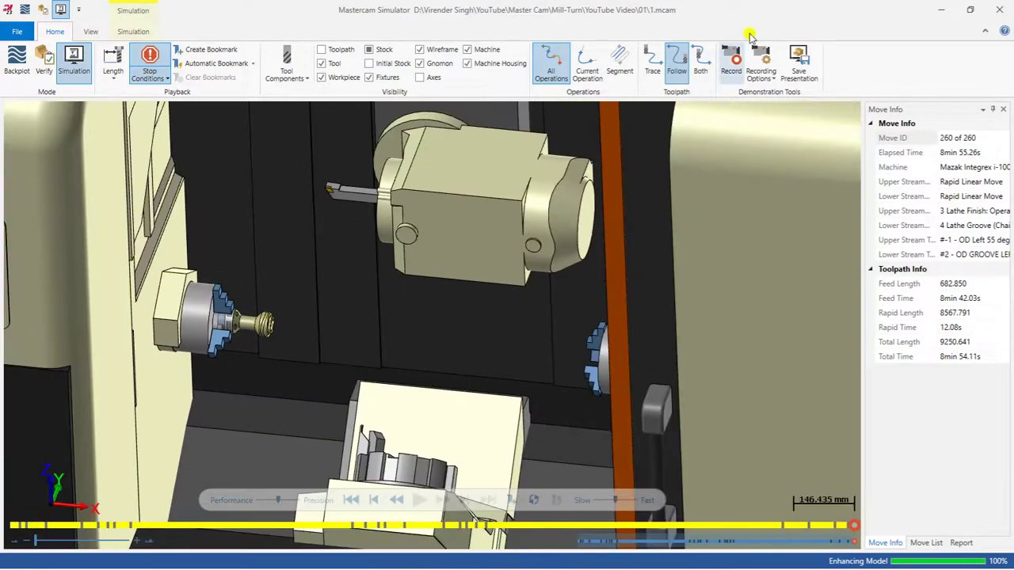
# Minimize the simulator and Code Expert to return to Mastercam Mill-Turn, and view the part with its toolpaths up close
pyautogui.click(941, 9)
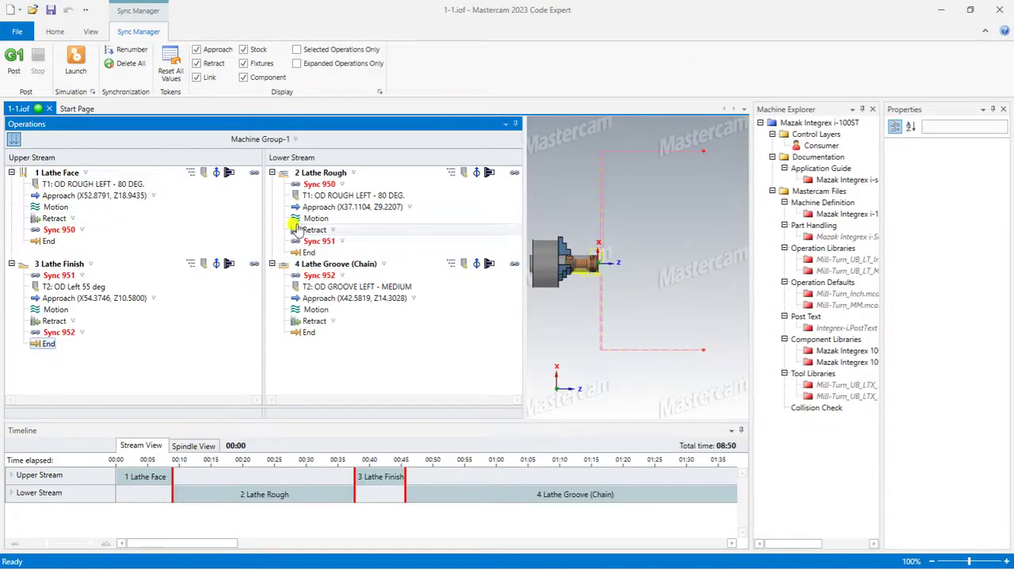
pyautogui.click(941, 10)
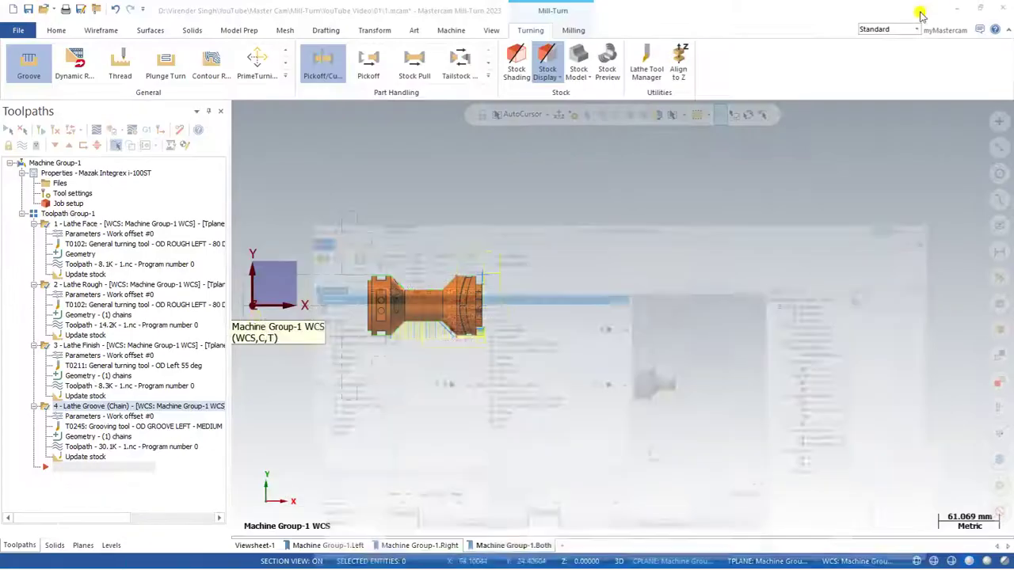
pyautogui.scroll(3, 458, 247)
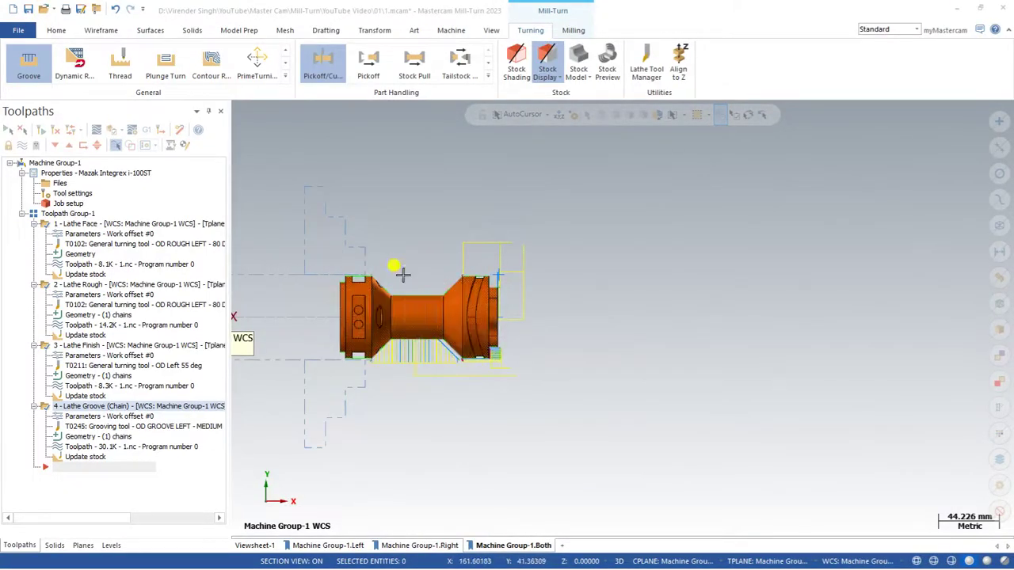
pyautogui.rightClick(407, 244)
pyautogui.click(436, 294)
pyautogui.scroll(5, 432, 313)
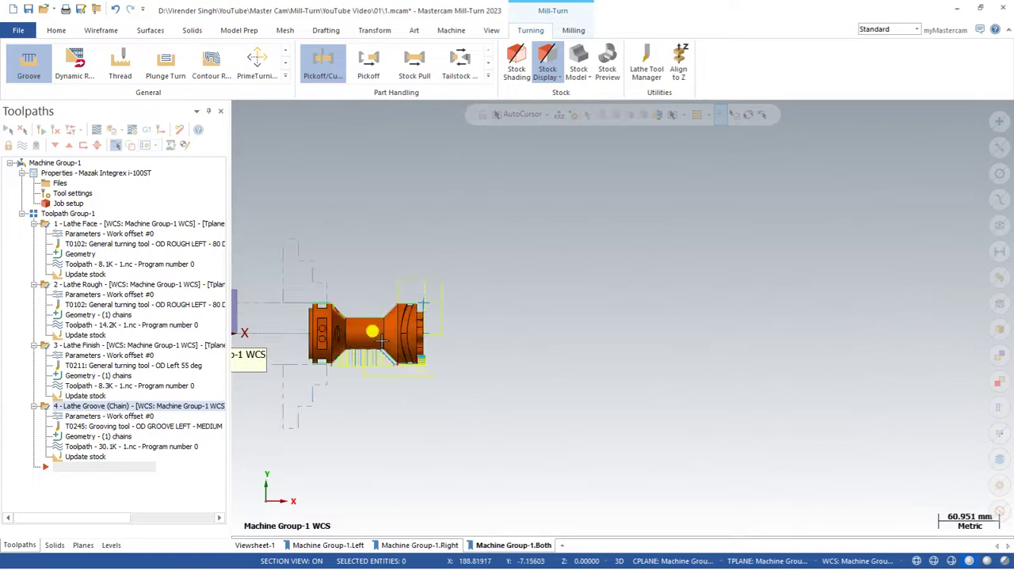
pyautogui.scroll(2, 439, 322)
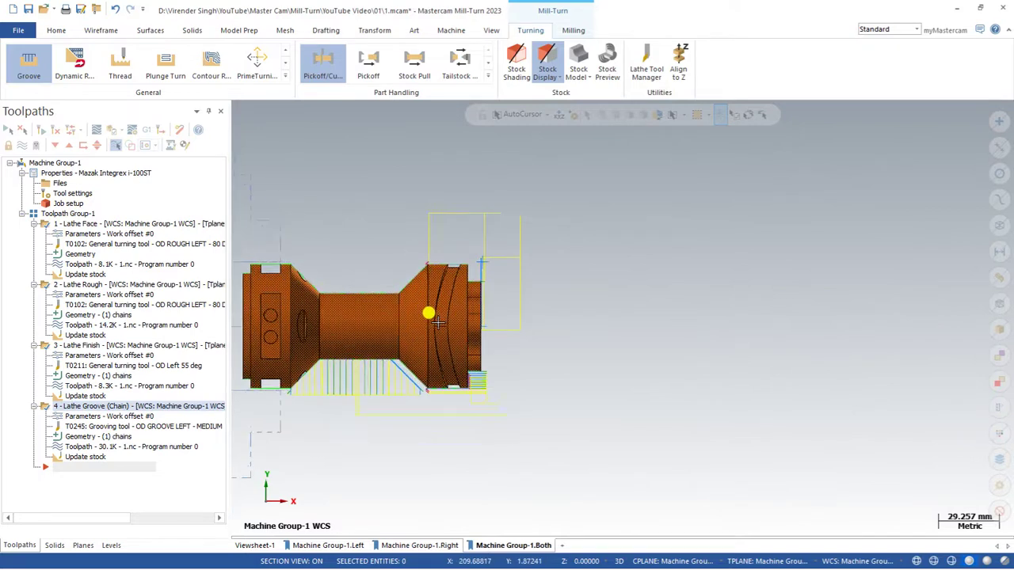